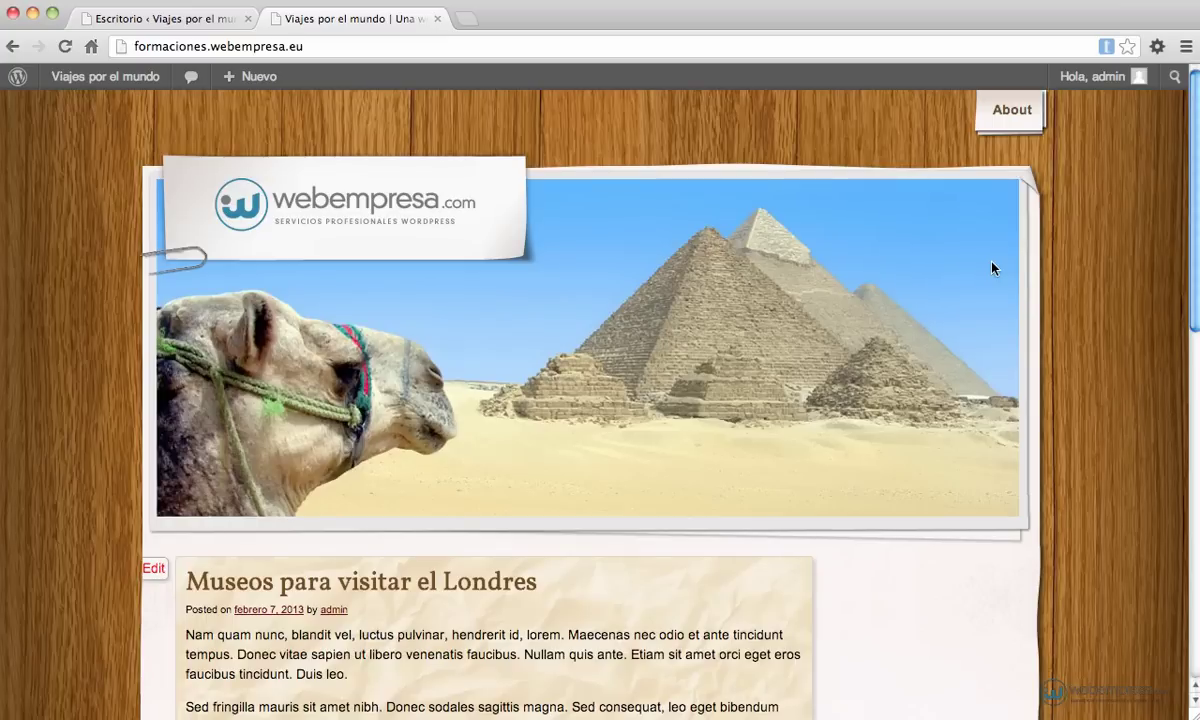
Look through the posts on the site's home page and the content of the About page
{"action": "scroll", "coordinate": [903, 548], "scroll_direction": "down", "scroll_amount": 10}
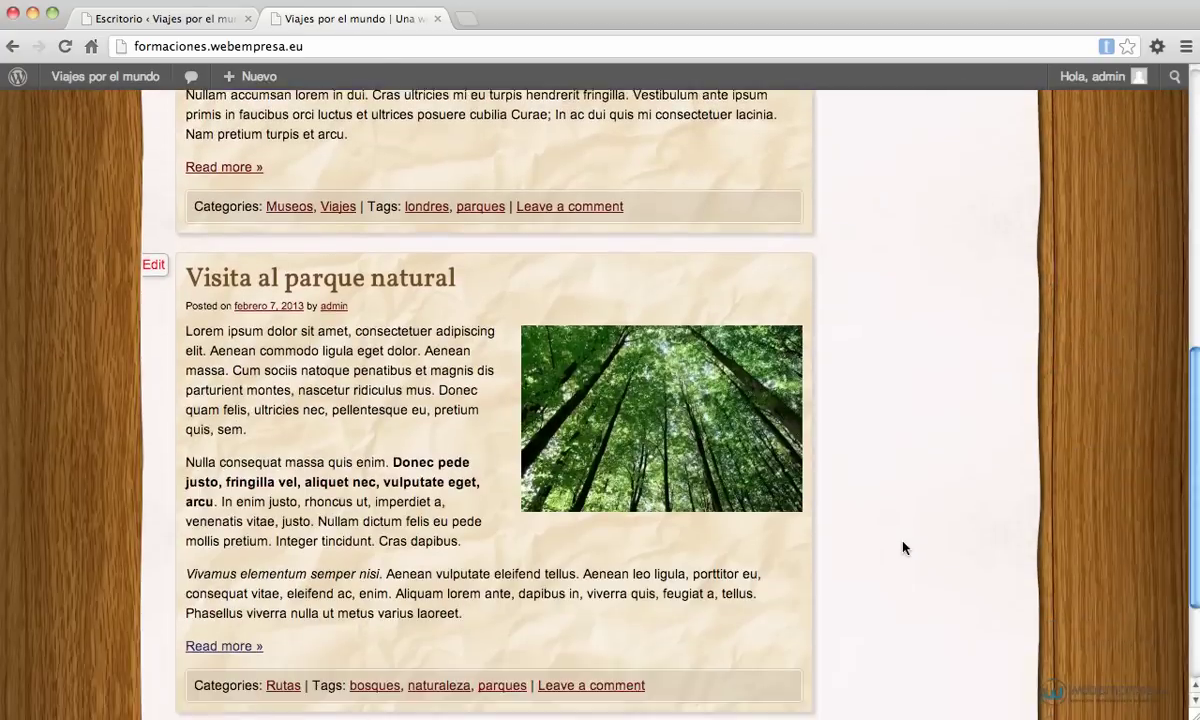
{"action": "scroll", "coordinate": [903, 548], "scroll_direction": "up", "scroll_amount": 10}
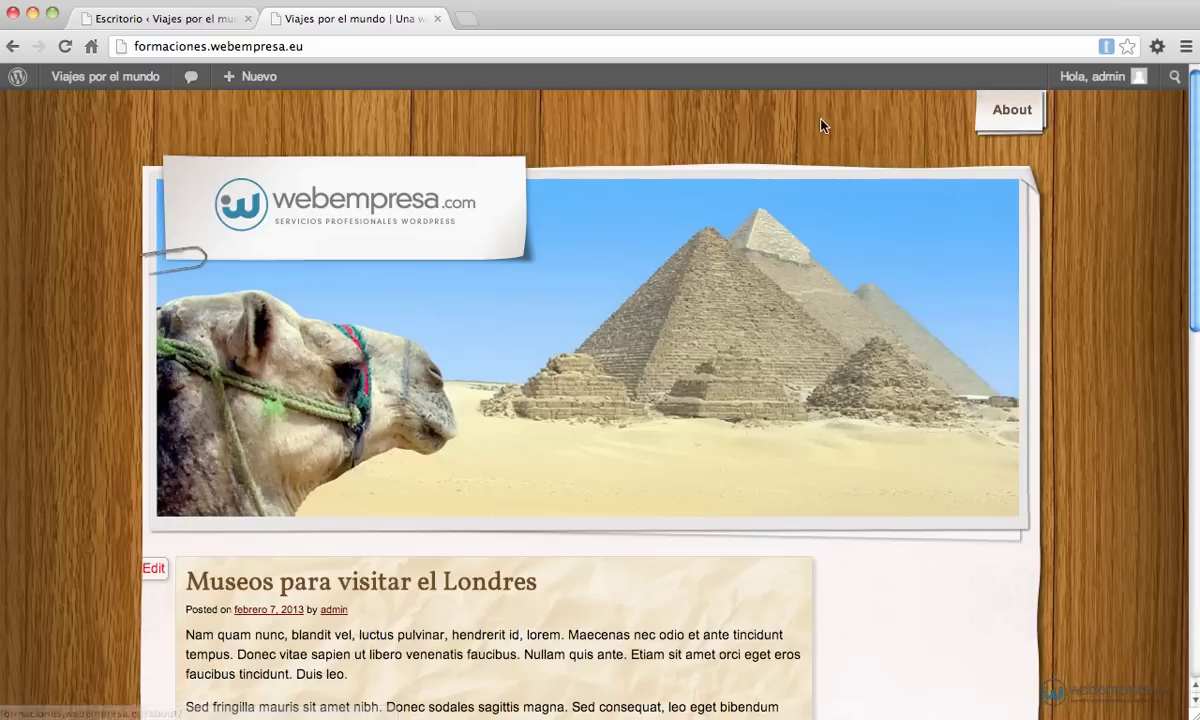
{"action": "left_click", "coordinate": [1012, 112]}
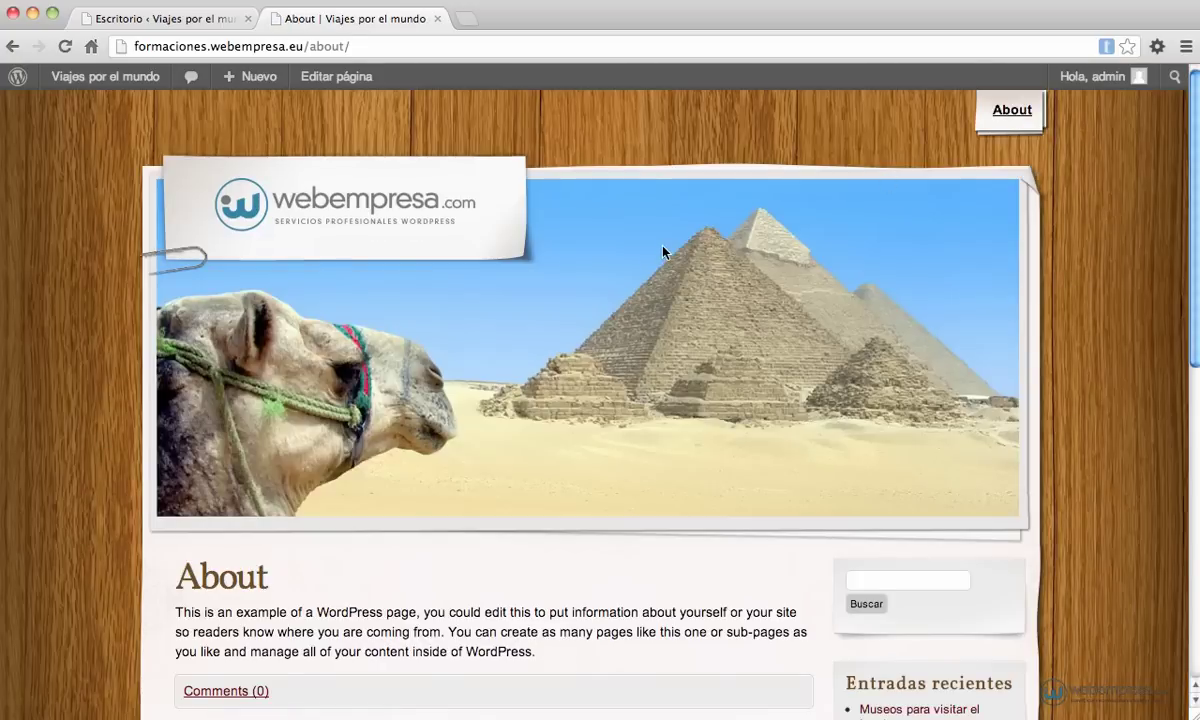
{"action": "scroll", "coordinate": [626, 240], "scroll_direction": "down", "scroll_amount": 5}
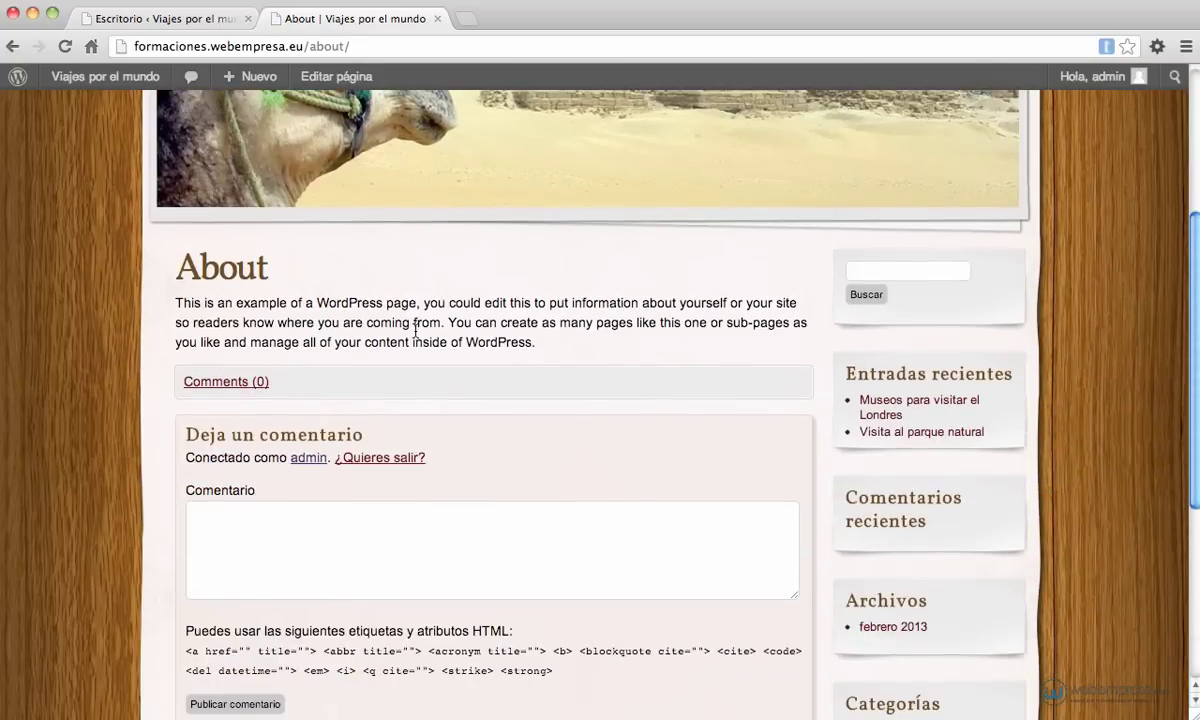
{"action": "scroll", "coordinate": [415, 330], "scroll_direction": "down", "scroll_amount": 5}
{"action": "scroll", "coordinate": [415, 333], "scroll_direction": "up", "scroll_amount": 7}
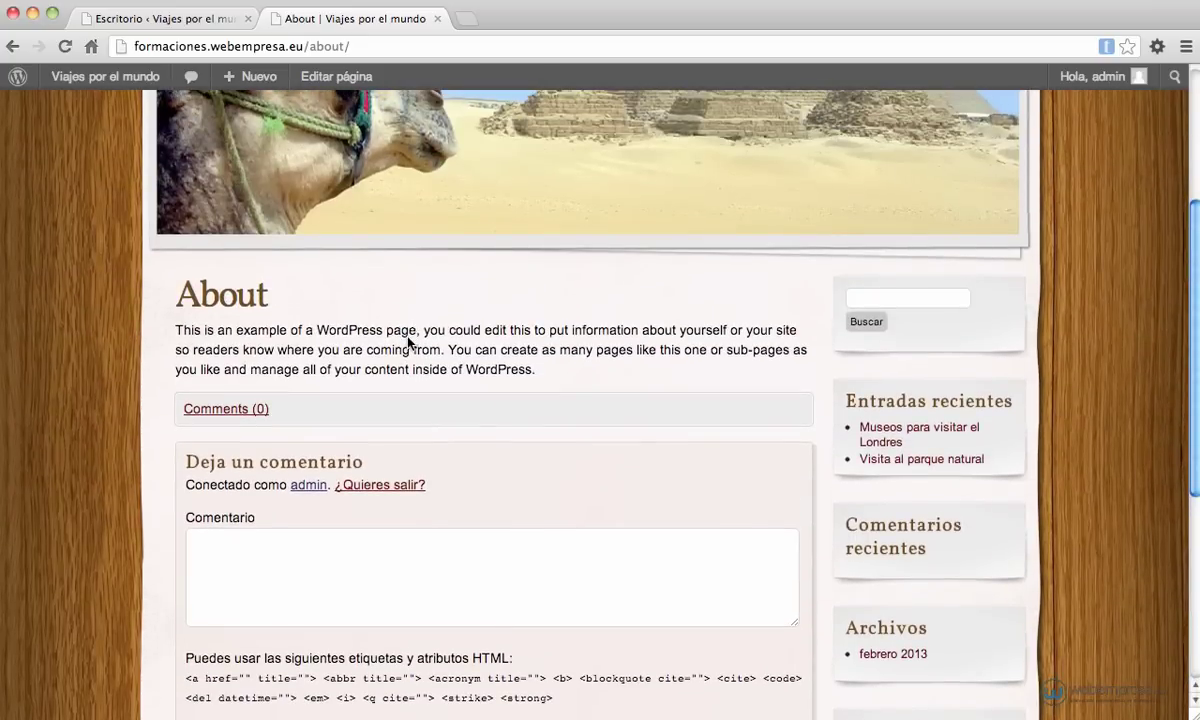
Create a new page in the site's administration area and title it "Sobre mí"
{"action": "left_click", "coordinate": [197, 20]}
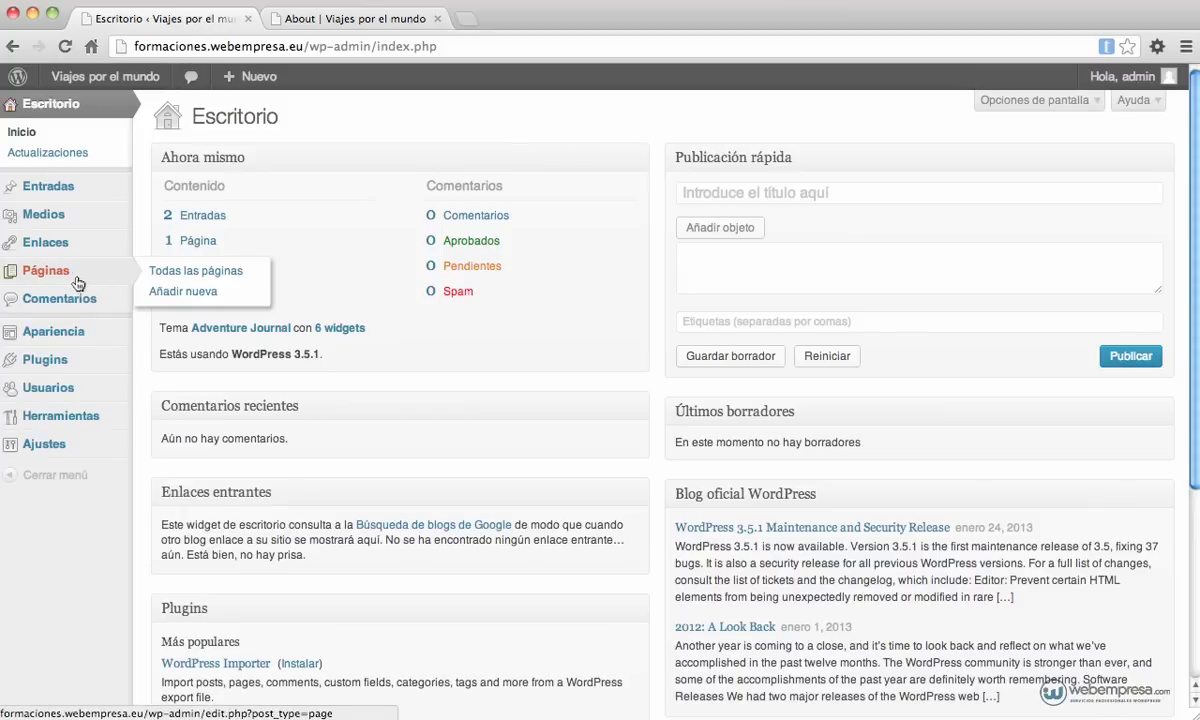
{"action": "left_click", "coordinate": [62, 281]}
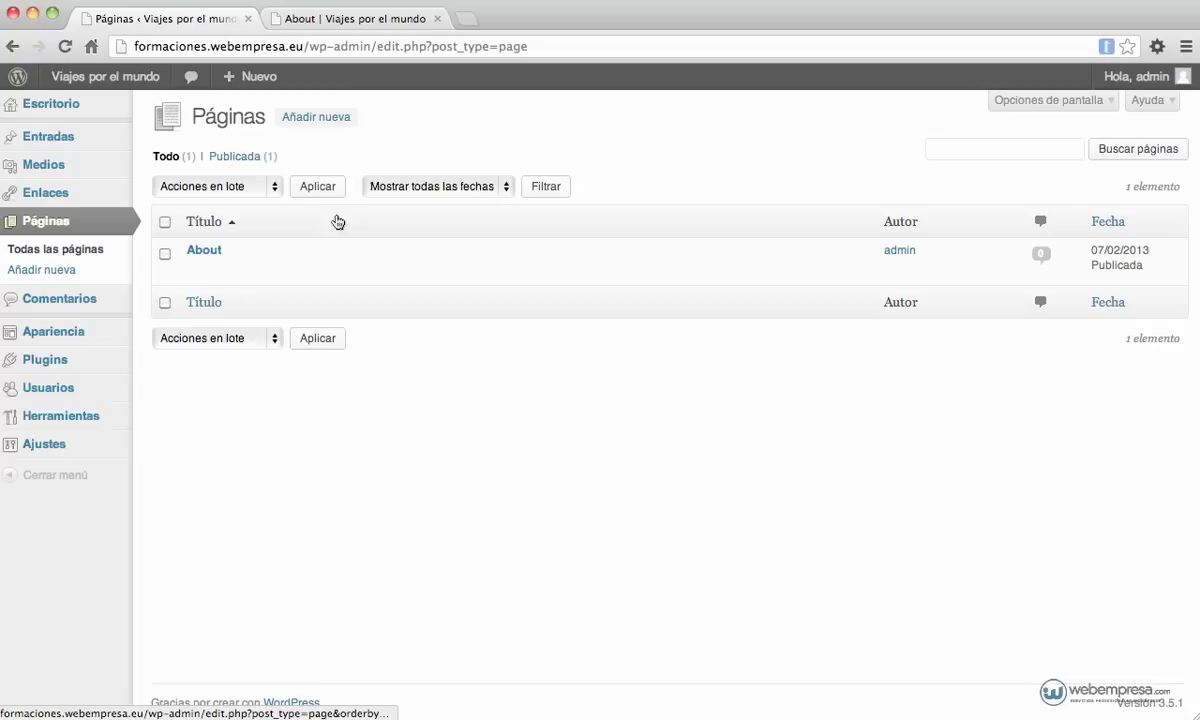
{"action": "left_click", "coordinate": [43, 277]}
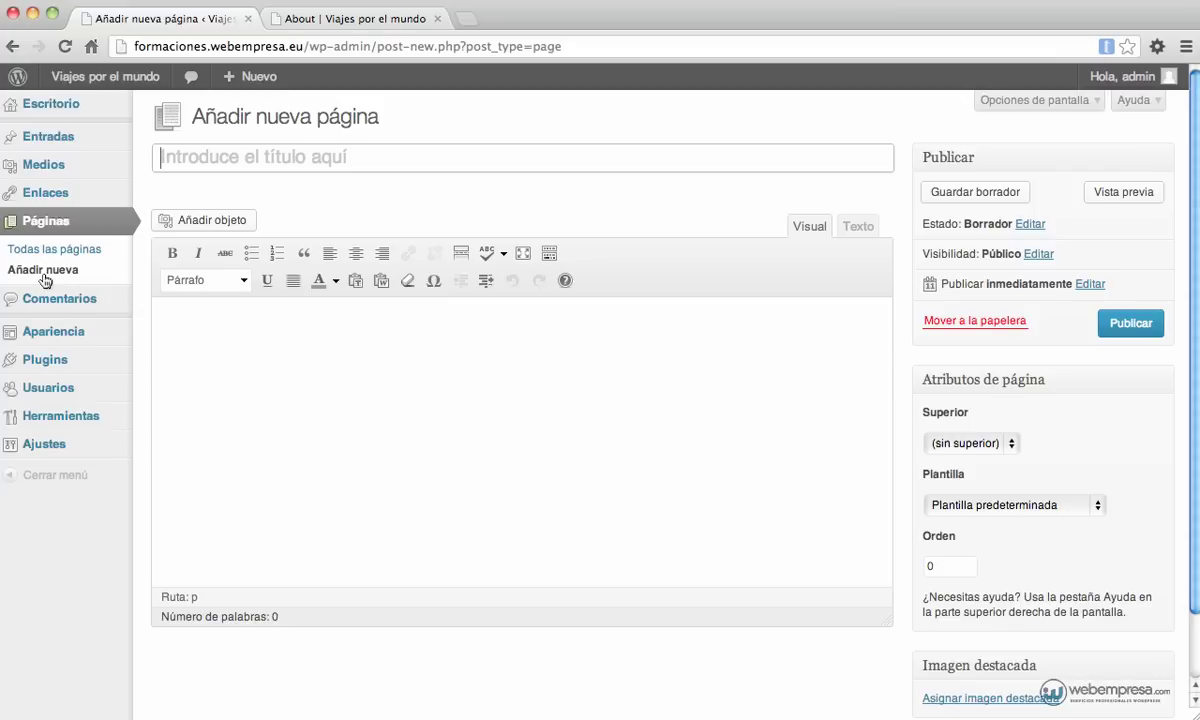
{"action": "type", "text": "Sobre mí"}
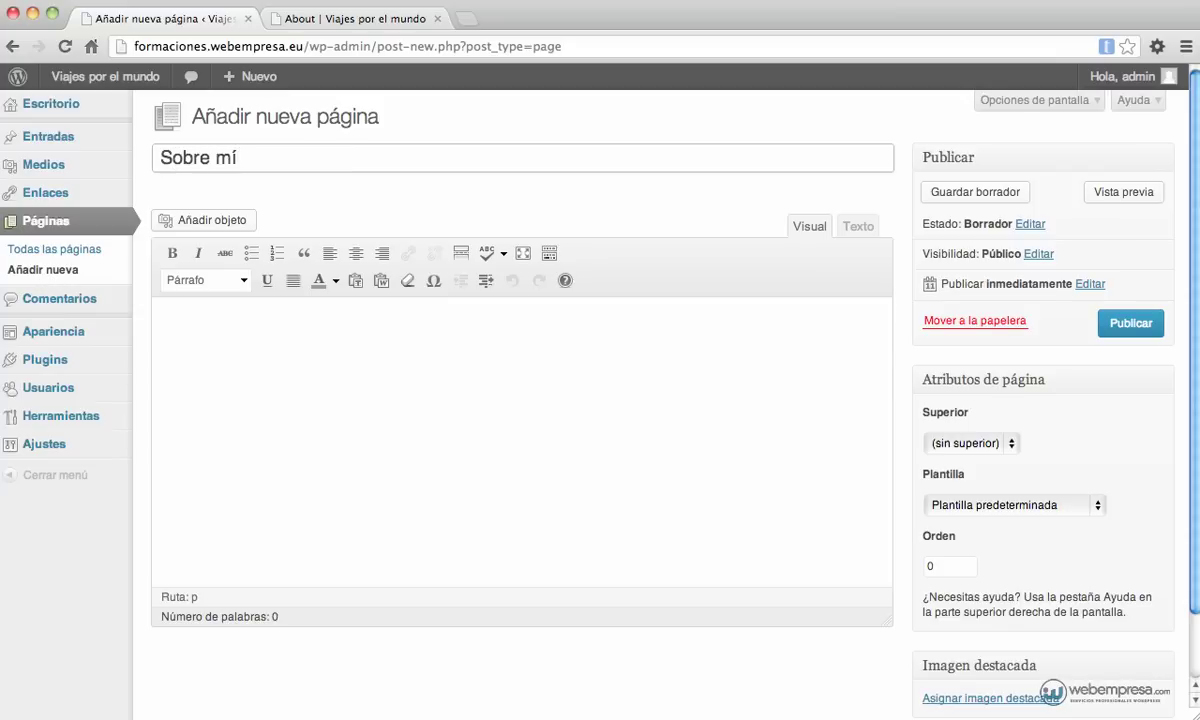
Copy the first six paragraphs of the textos_web document into the body of the new page
{"action": "key", "text": "super+Tab"}
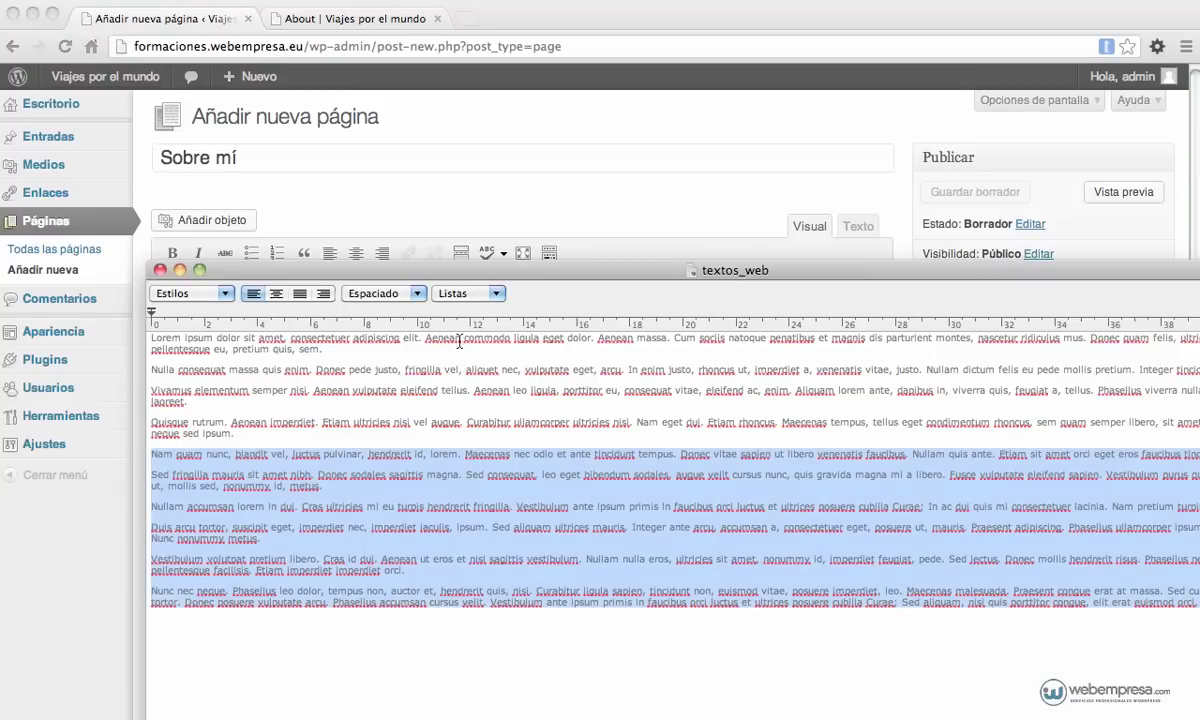
{"action": "left_click_drag", "start_coordinate": [151, 320], "coordinate": [341, 490]}
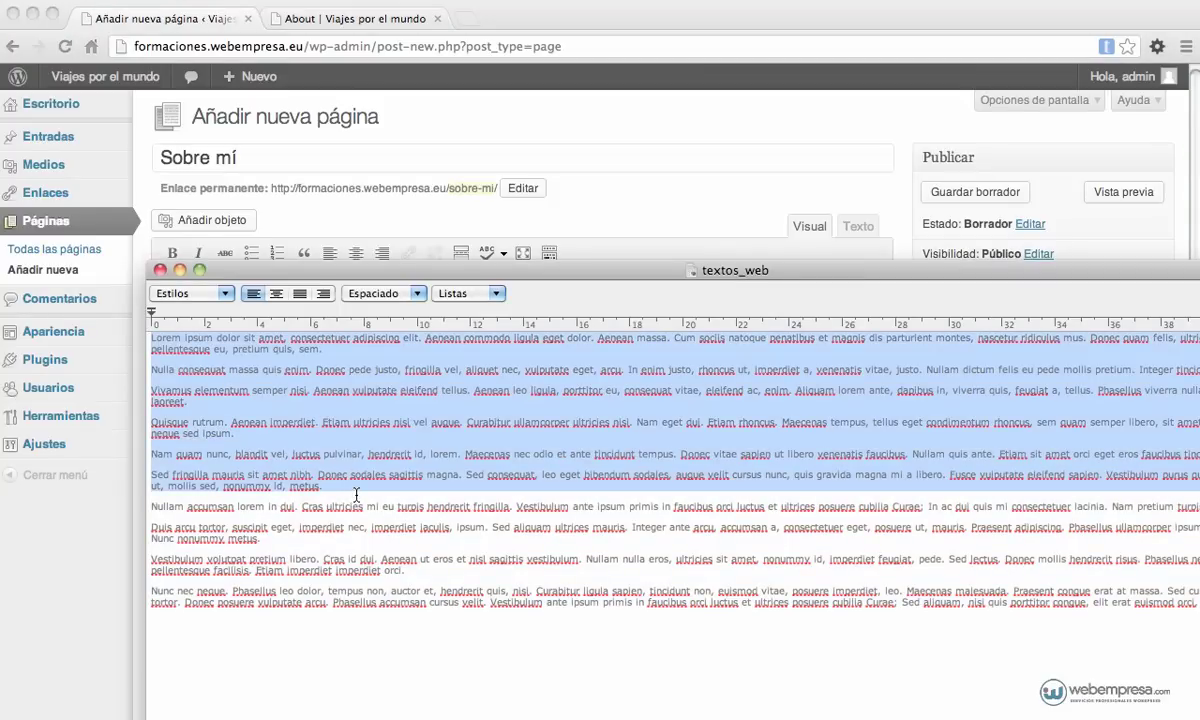
{"action": "key", "text": "super+c"}
{"action": "left_click", "coordinate": [405, 251]}
{"action": "left_click", "coordinate": [341, 338]}
{"action": "key", "text": "super+v"}
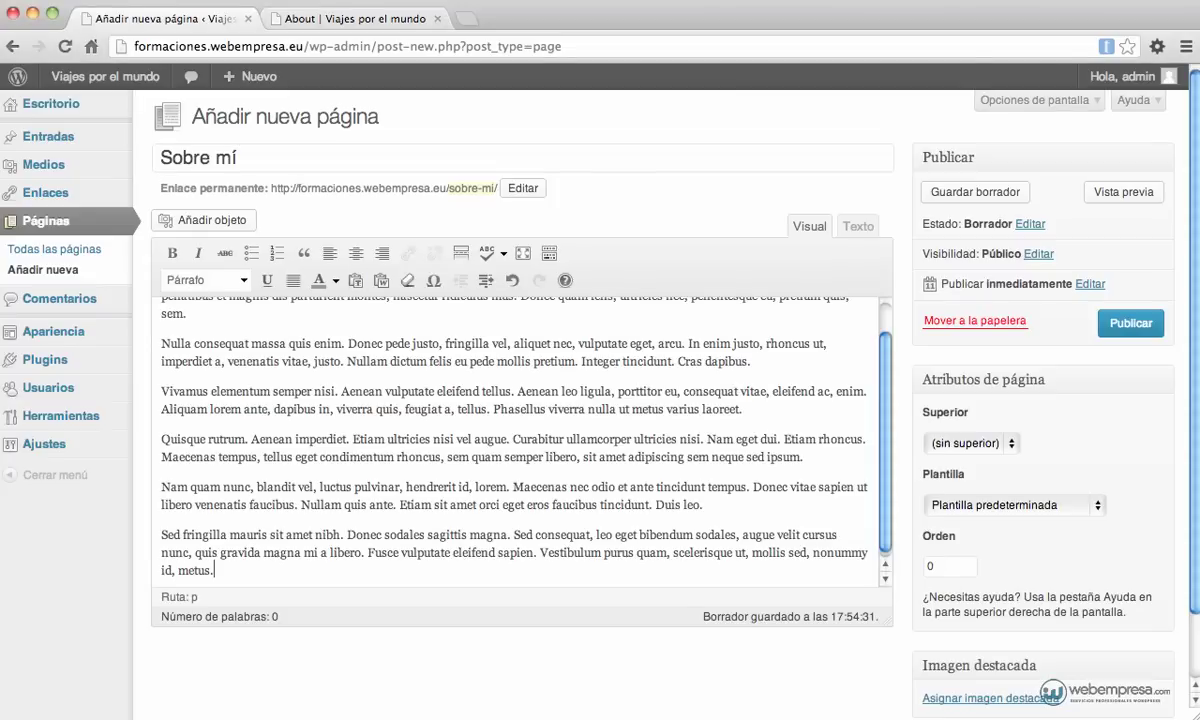
Make the "Nulla consequat massa" paragraph bold and format the "Vivamus elementum" paragraph as a blockquote
{"action": "scroll", "coordinate": [333, 388], "scroll_direction": "up", "scroll_amount": 2}
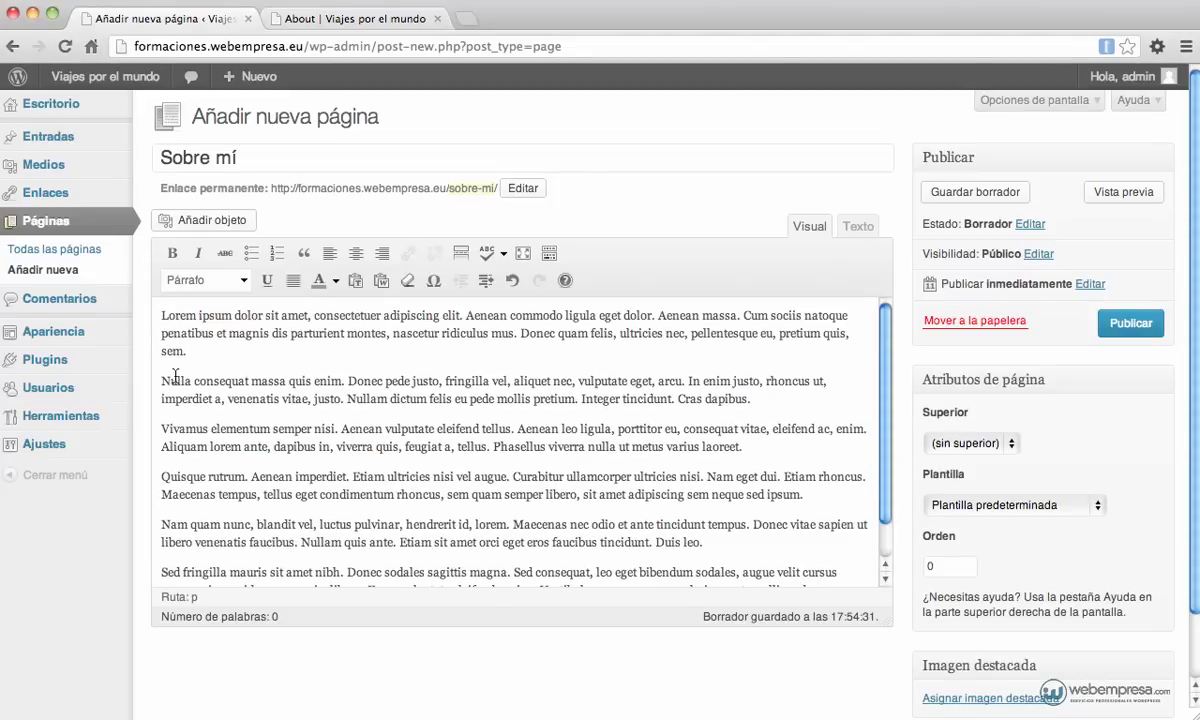
{"action": "left_click_drag", "start_coordinate": [161, 381], "coordinate": [752, 398]}
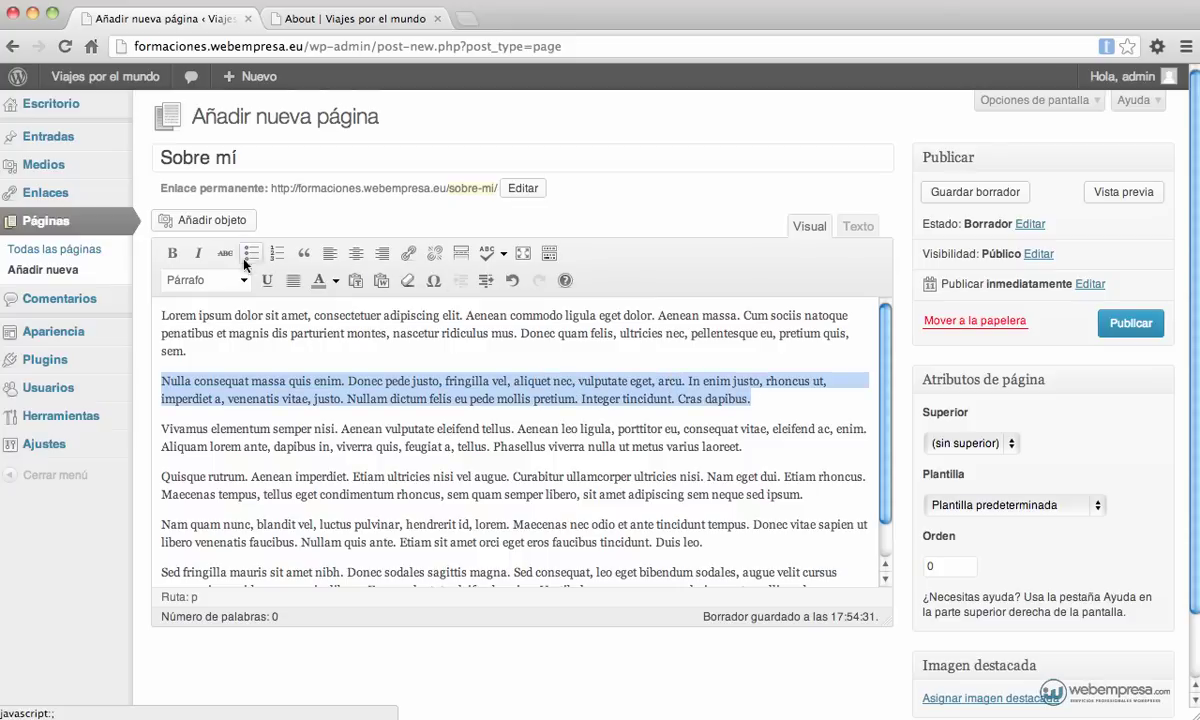
{"action": "left_click", "coordinate": [172, 254]}
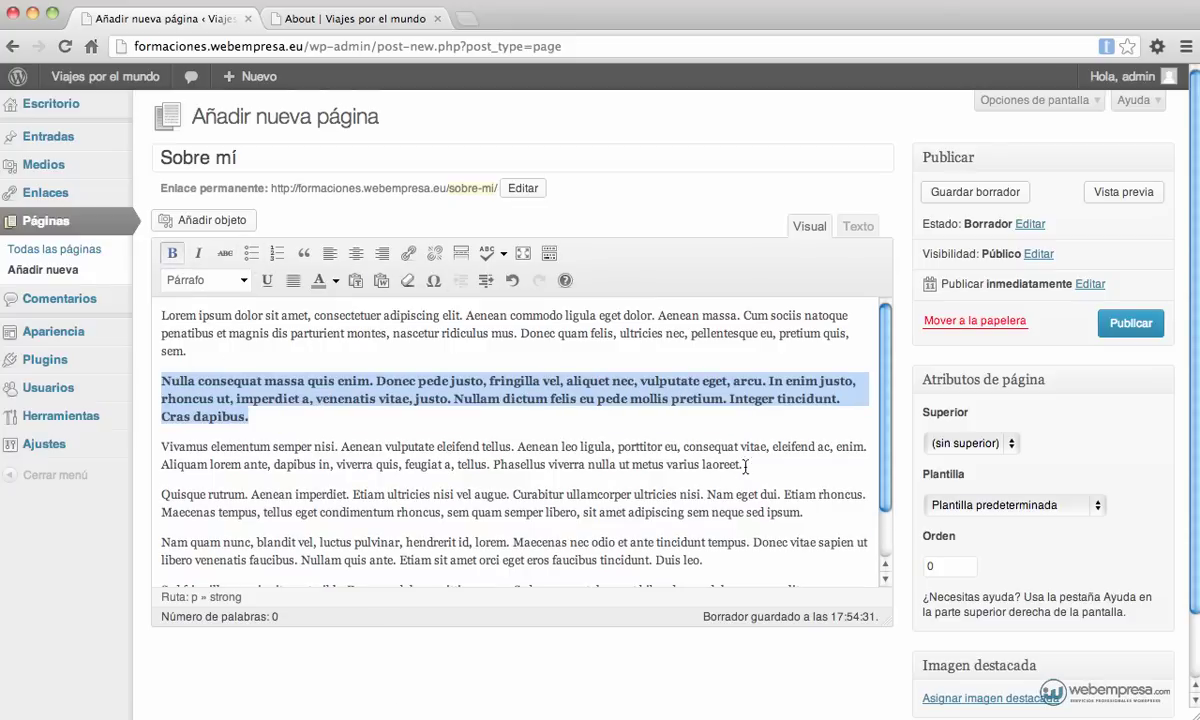
{"action": "left_click_drag", "start_coordinate": [745, 466], "coordinate": [160, 446]}
{"action": "left_click", "coordinate": [302, 254]}
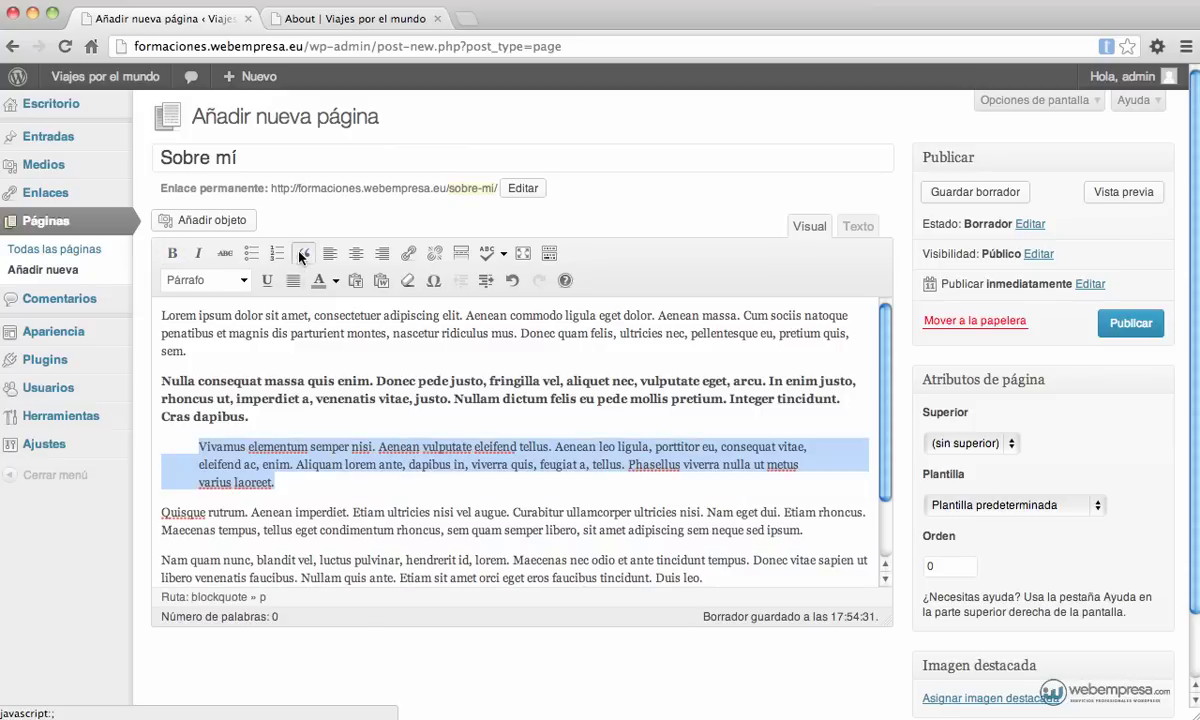
{"action": "left_click", "coordinate": [432, 466]}
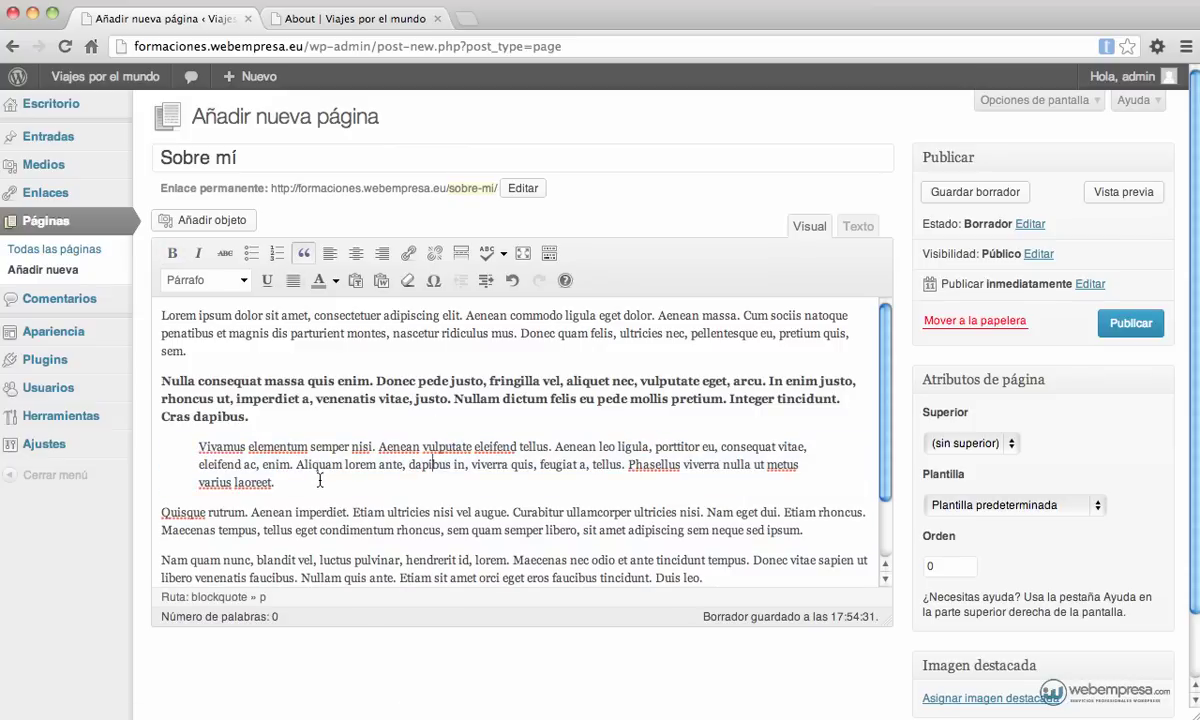
Upload imagen2.jpg from the imagenes folder for insertion at the start of the "Quisque rutrum" paragraph
{"action": "scroll", "coordinate": [320, 481], "scroll_direction": "down", "scroll_amount": 5}
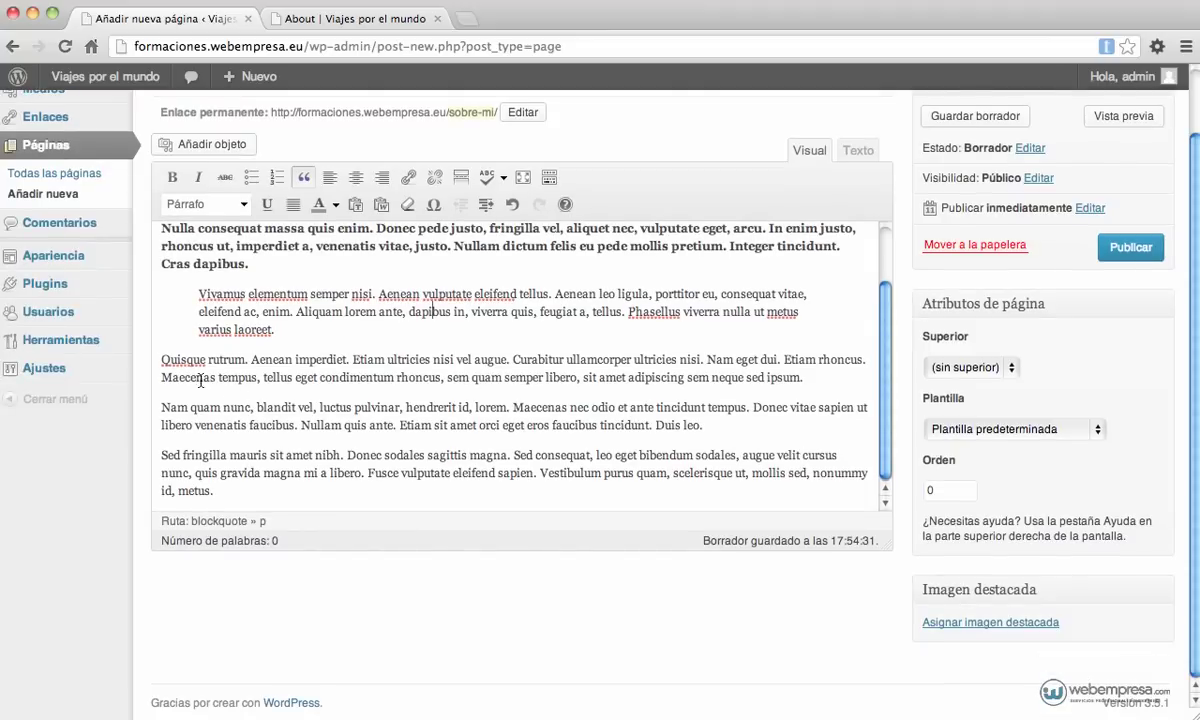
{"action": "left_click", "coordinate": [161, 358]}
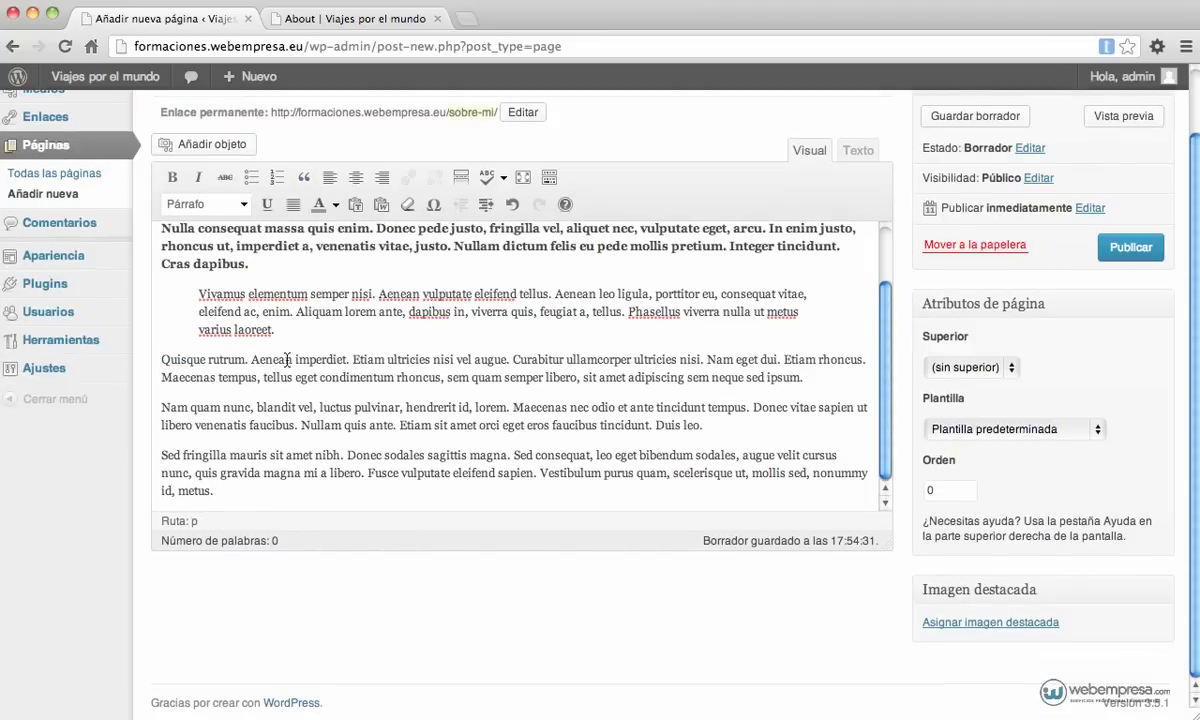
{"action": "left_click", "coordinate": [215, 147]}
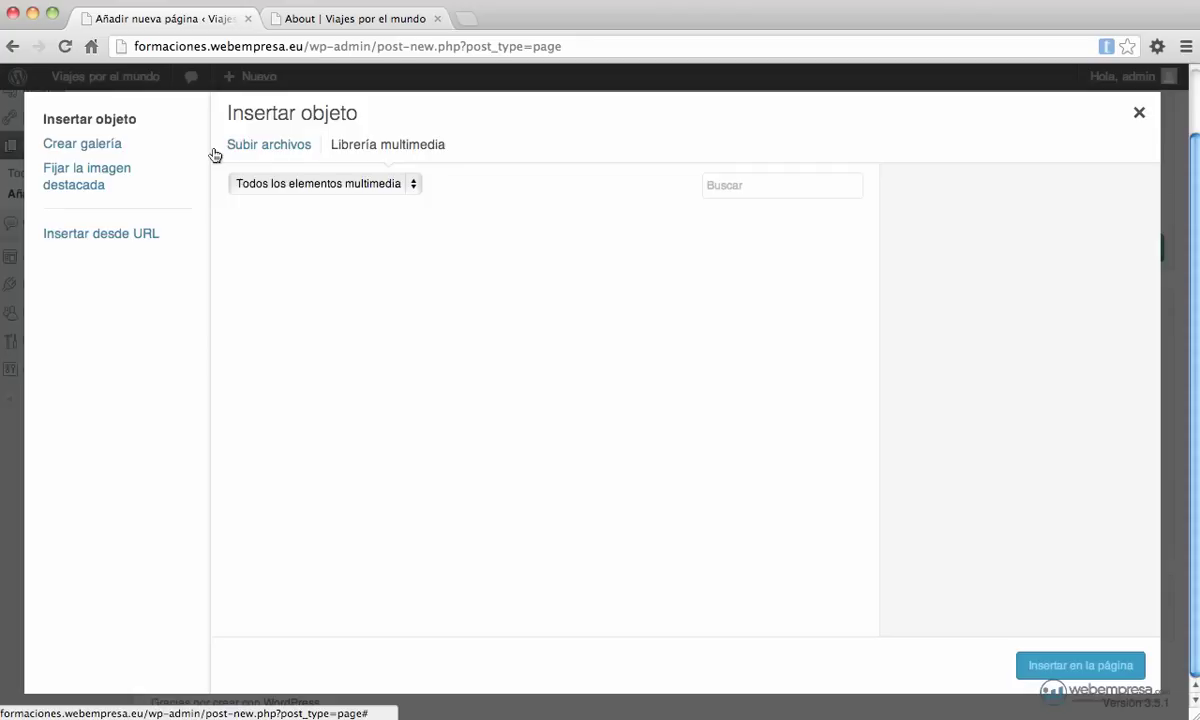
{"action": "left_click", "coordinate": [270, 150]}
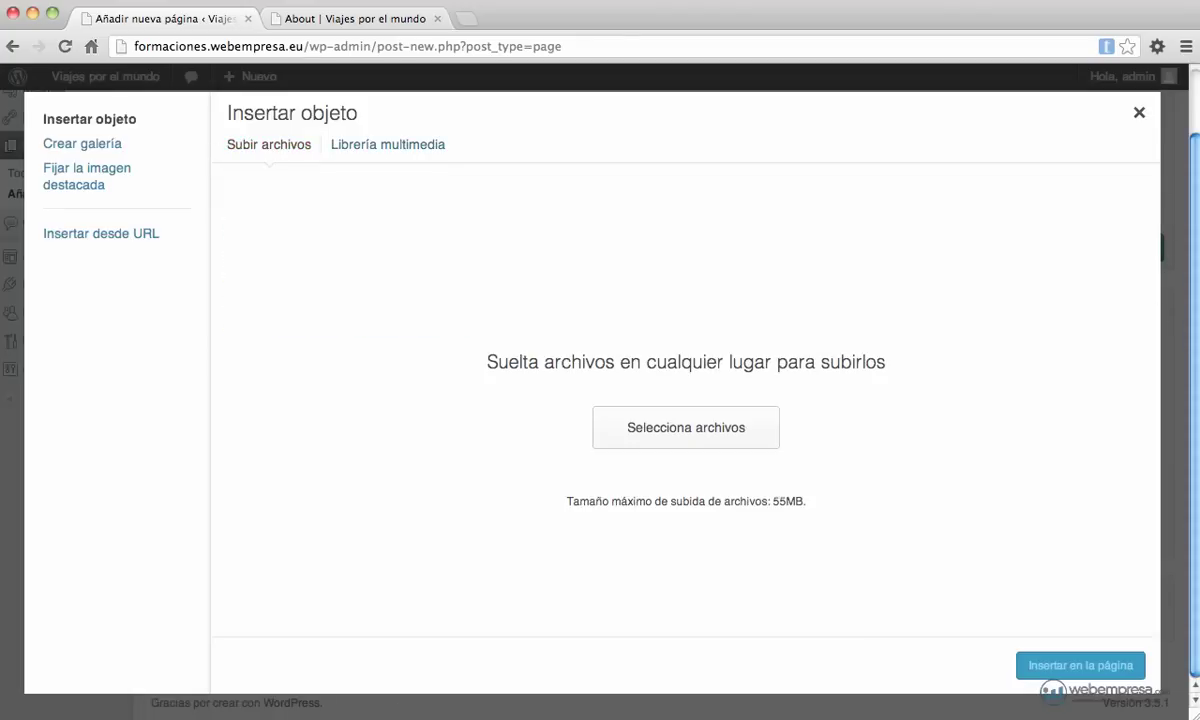
{"action": "key", "text": "super+Tab"}
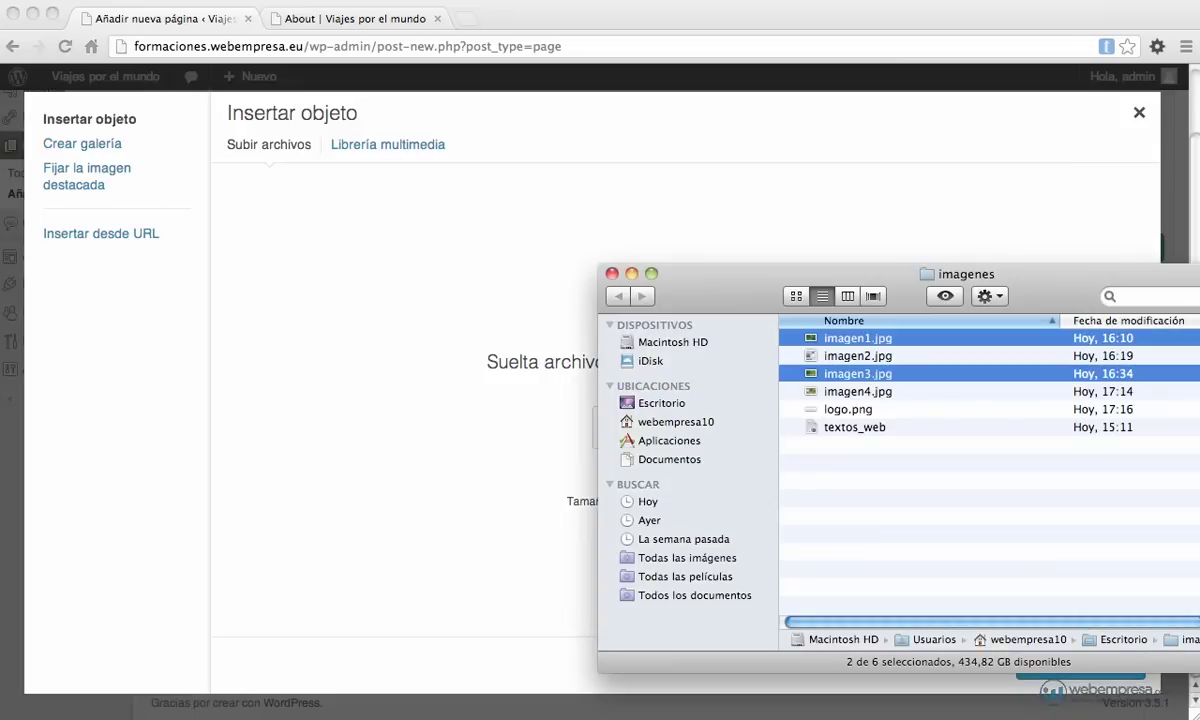
{"action": "left_click", "coordinate": [845, 358]}
{"action": "left_click_drag", "start_coordinate": [845, 358], "coordinate": [478, 371]}
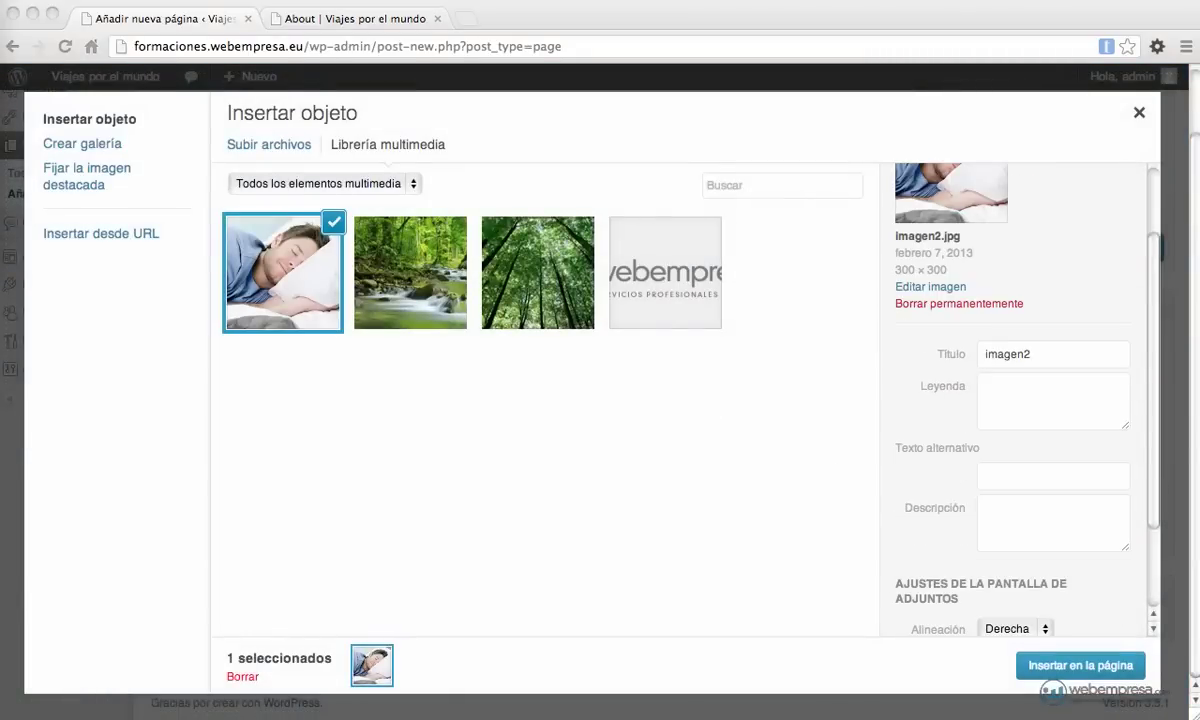
Set the image's link target to Ninguna and insert it into the page
{"action": "left_click", "coordinate": [1082, 436]}
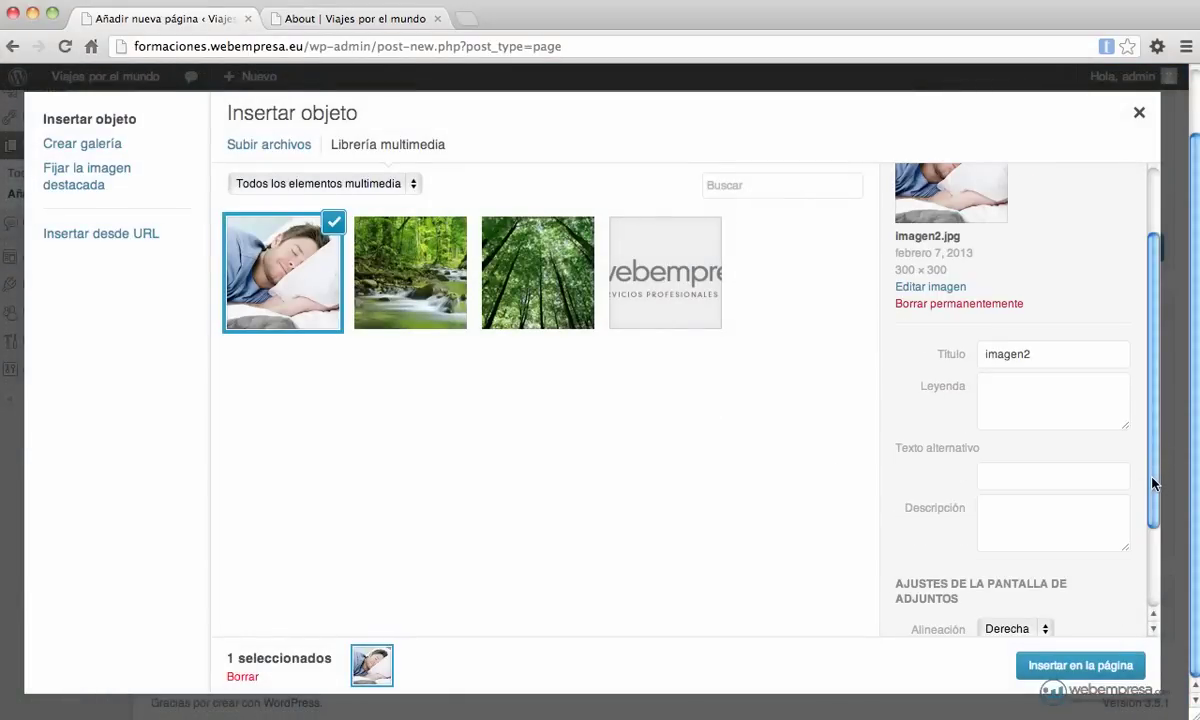
{"action": "scroll", "coordinate": [1084, 456], "scroll_direction": "down", "scroll_amount": 3}
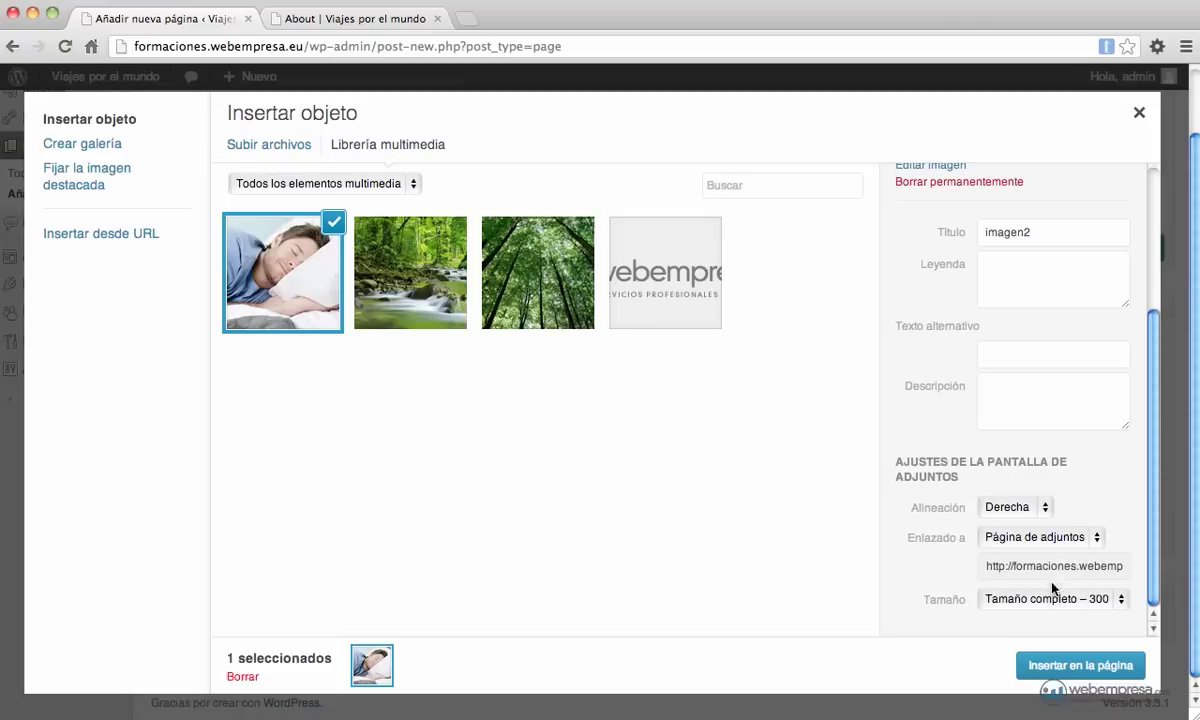
{"action": "left_click", "coordinate": [1048, 538]}
{"action": "left_click", "coordinate": [1052, 553]}
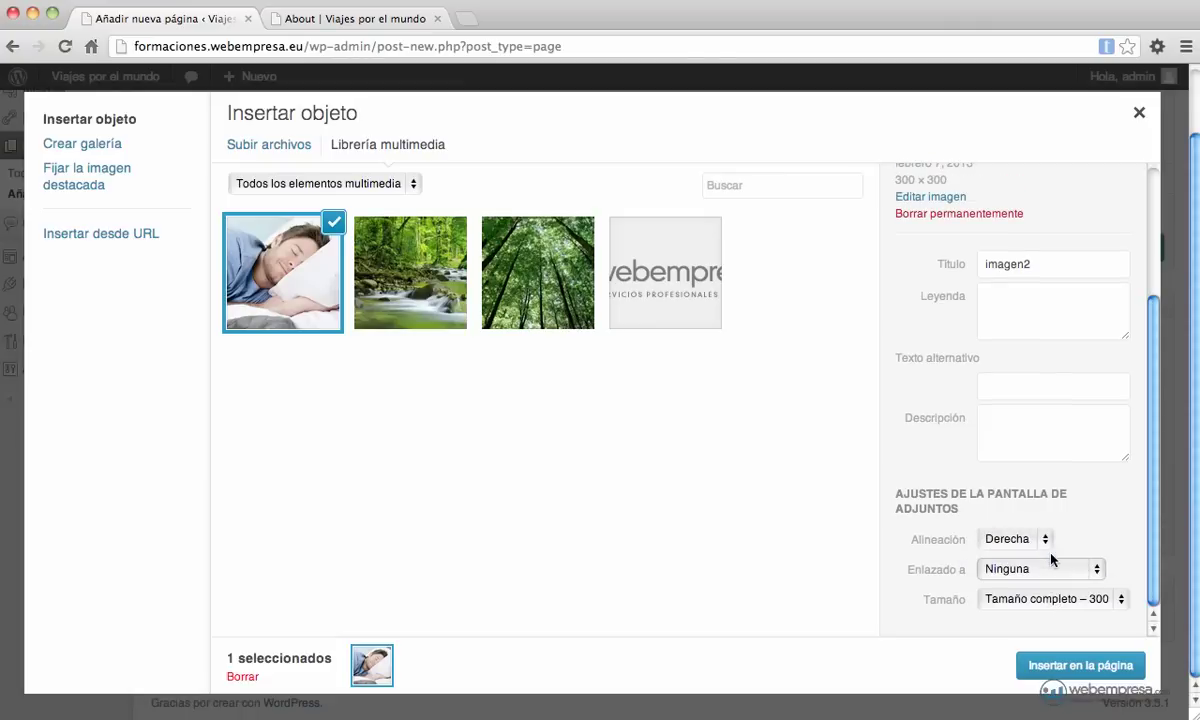
{"action": "left_click", "coordinate": [1075, 663]}
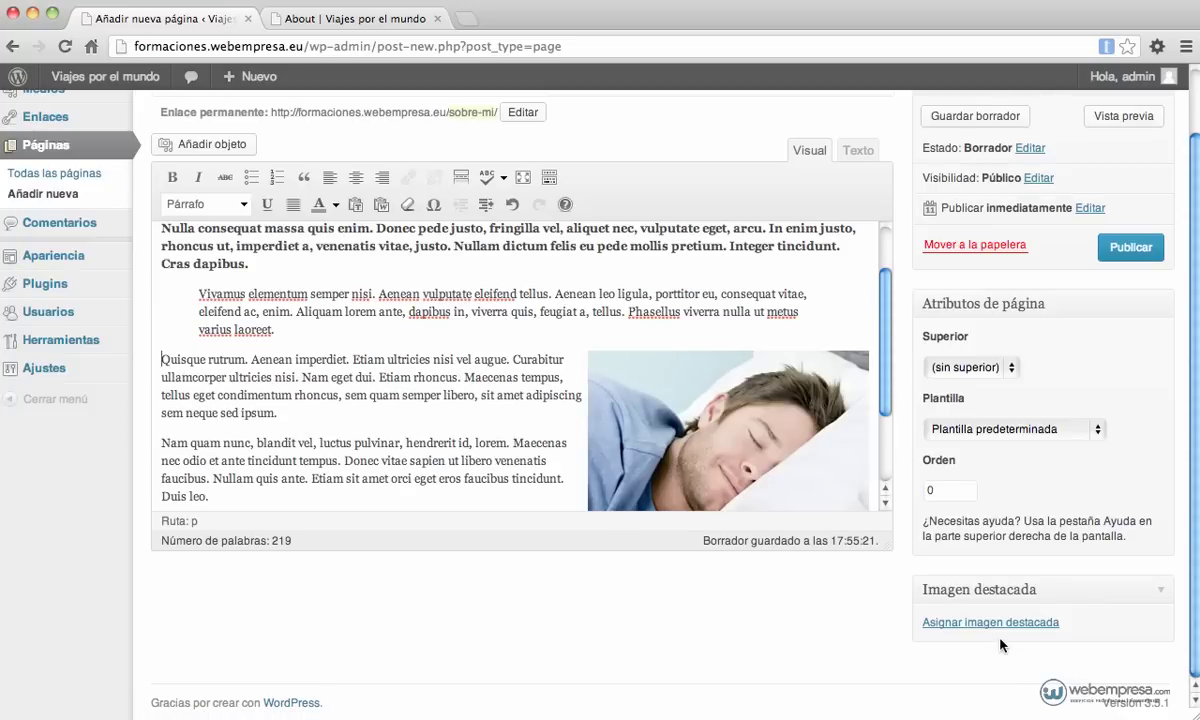
Publish the Sobre mí page and return to the home page of the public site
{"action": "scroll", "coordinate": [962, 423], "scroll_direction": "up", "scroll_amount": 2}
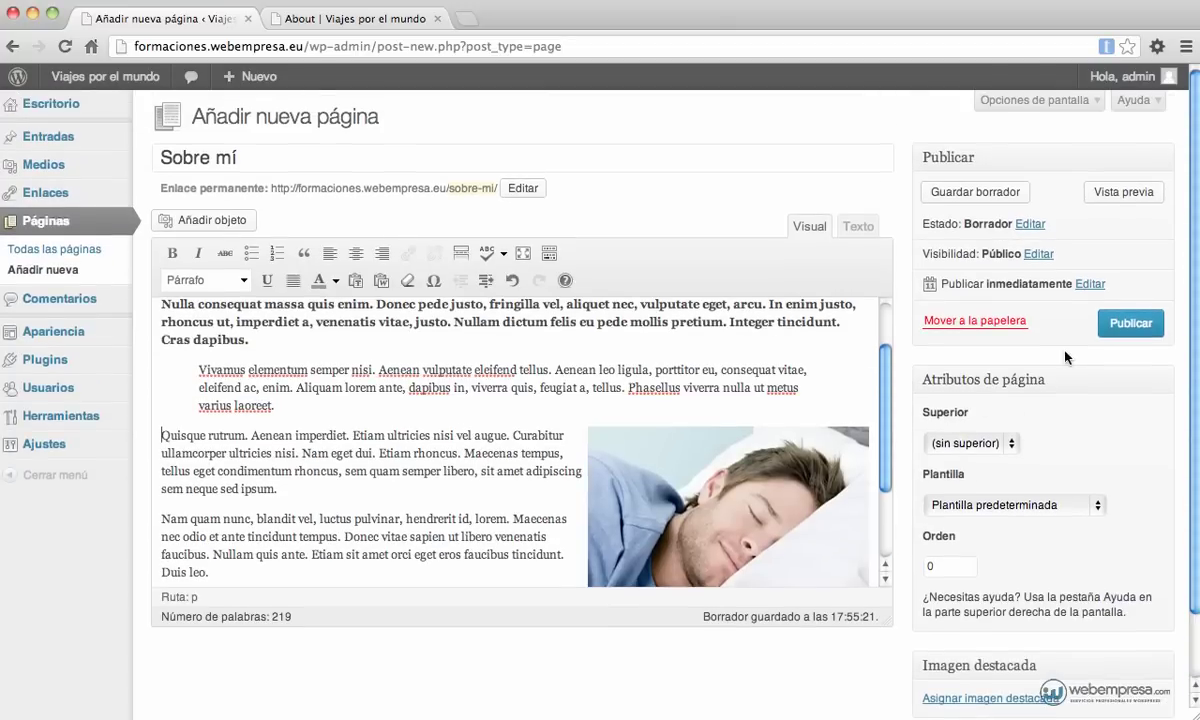
{"action": "left_click", "coordinate": [1125, 322]}
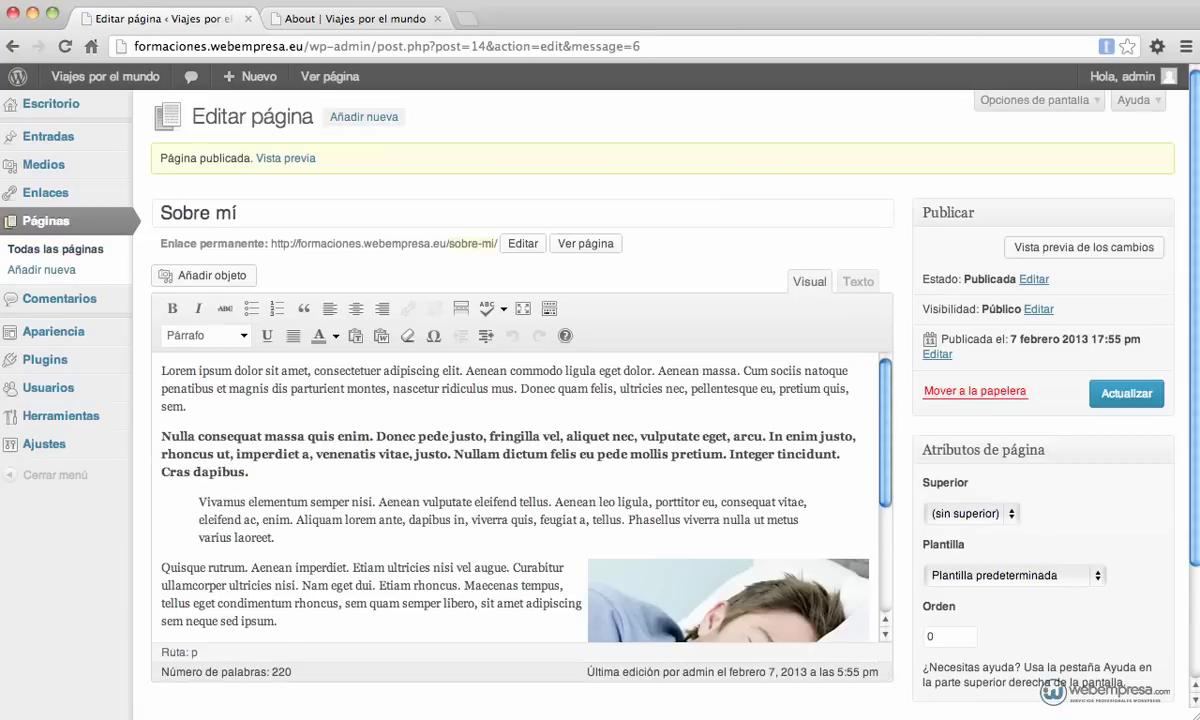
{"action": "left_click", "coordinate": [295, 18]}
{"action": "scroll", "coordinate": [418, 403], "scroll_direction": "up", "scroll_amount": 3}
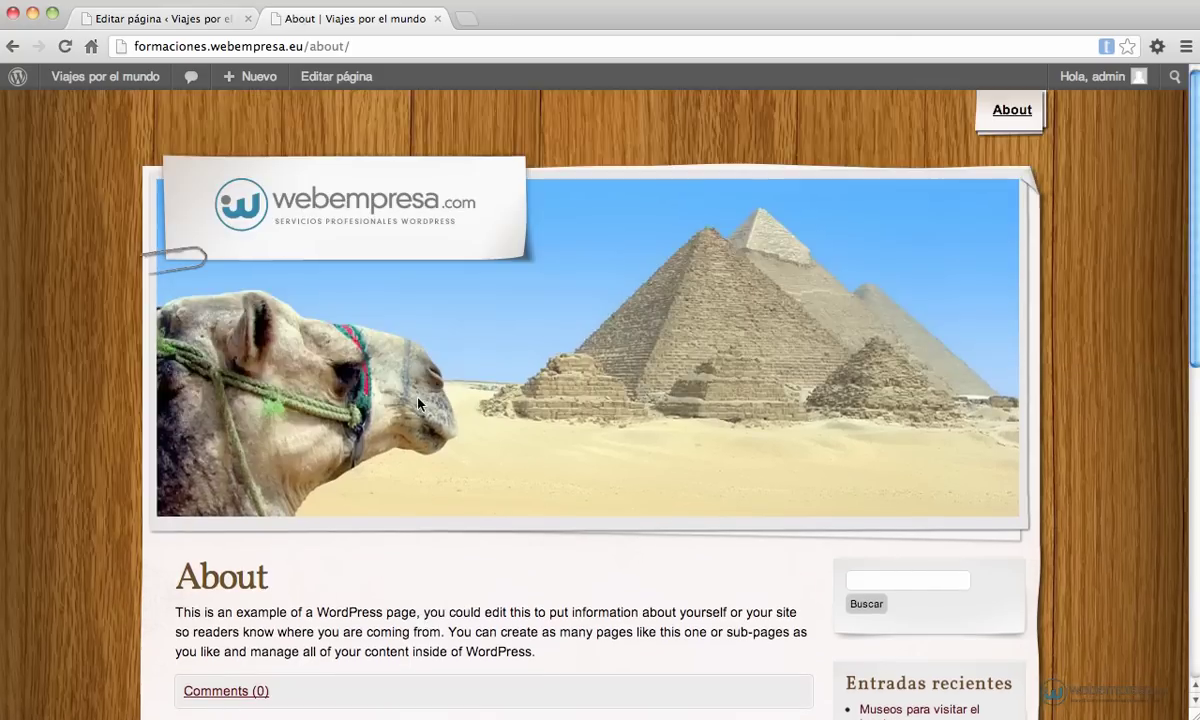
{"action": "left_click", "coordinate": [314, 208]}
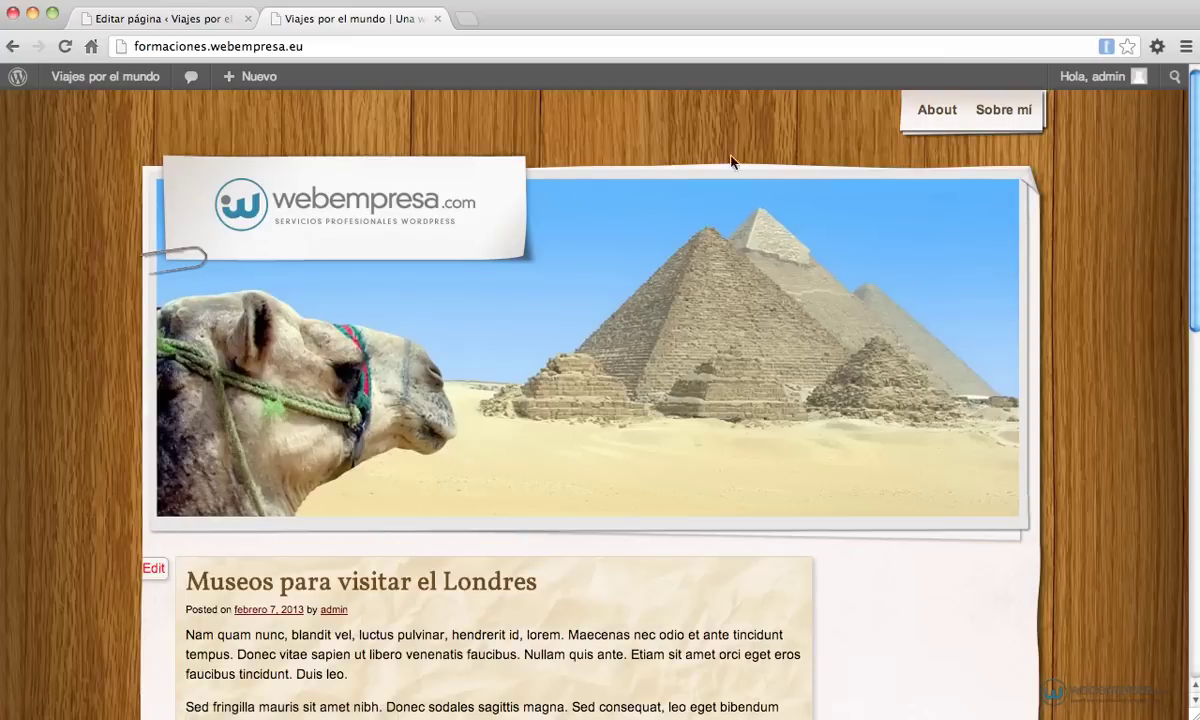
Open the Sobre mí page on the public site and review its text, image and comment form
{"action": "left_click", "coordinate": [992, 112]}
{"action": "scroll", "coordinate": [733, 295], "scroll_direction": "down", "scroll_amount": 2}
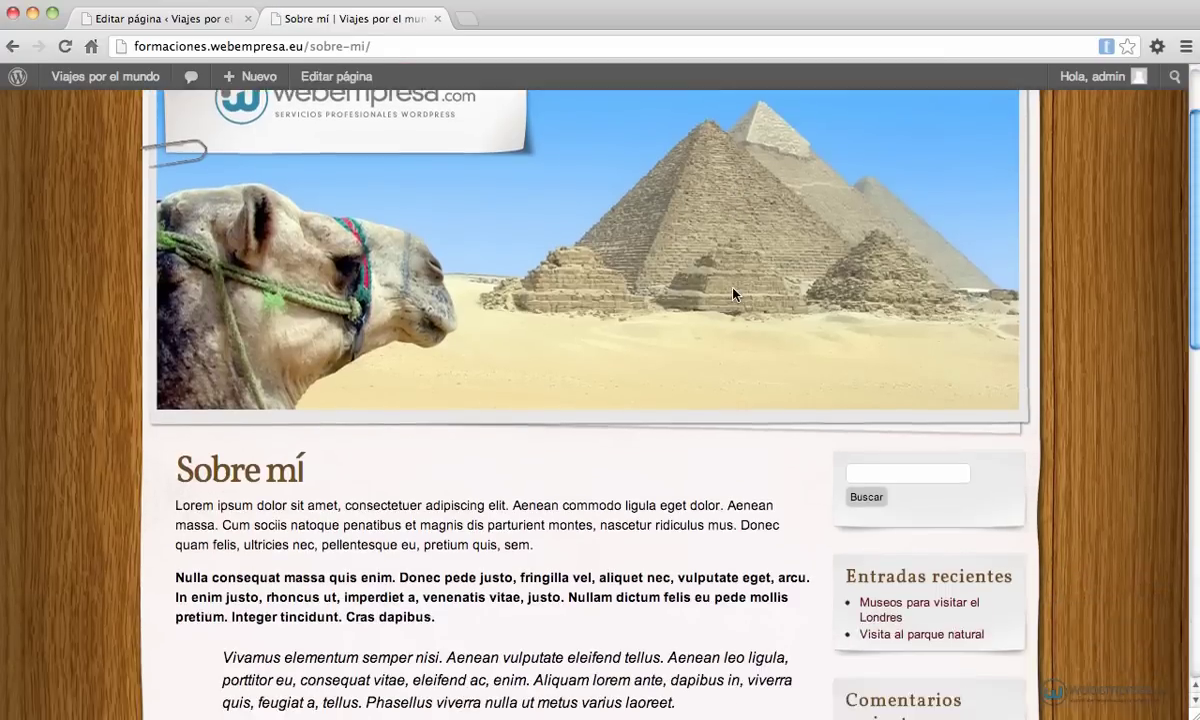
{"action": "scroll", "coordinate": [733, 294], "scroll_direction": "down", "scroll_amount": 7}
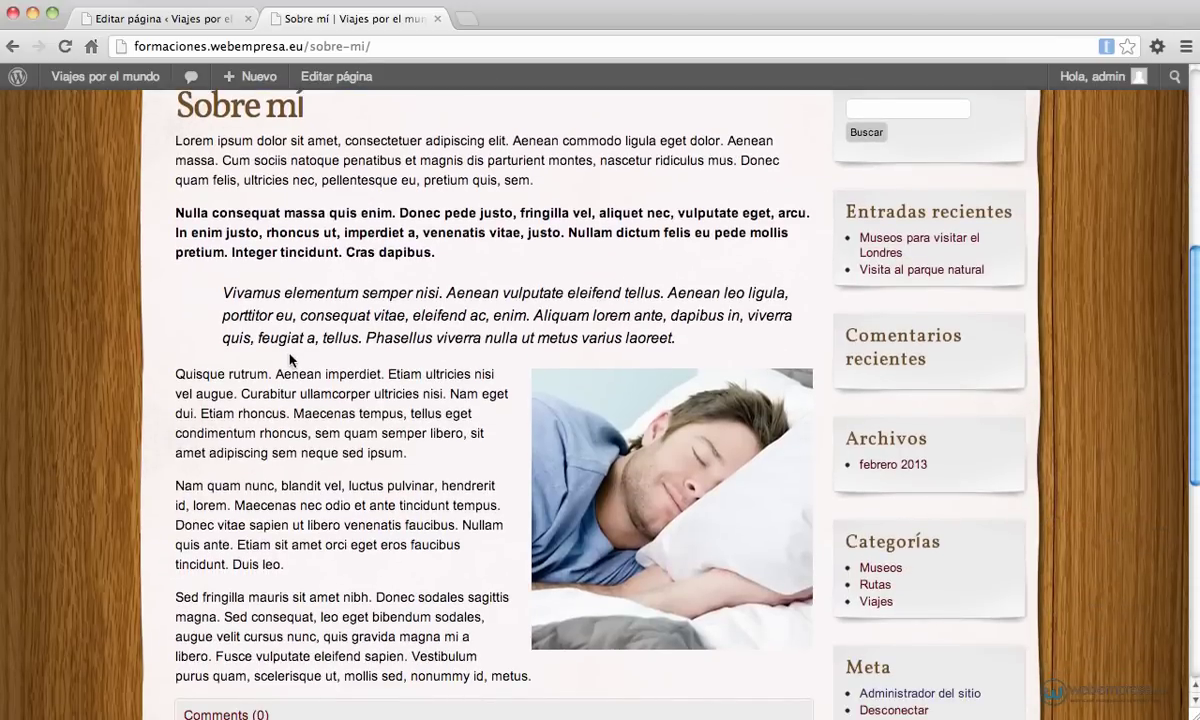
{"action": "scroll", "coordinate": [290, 360], "scroll_direction": "down", "scroll_amount": 5}
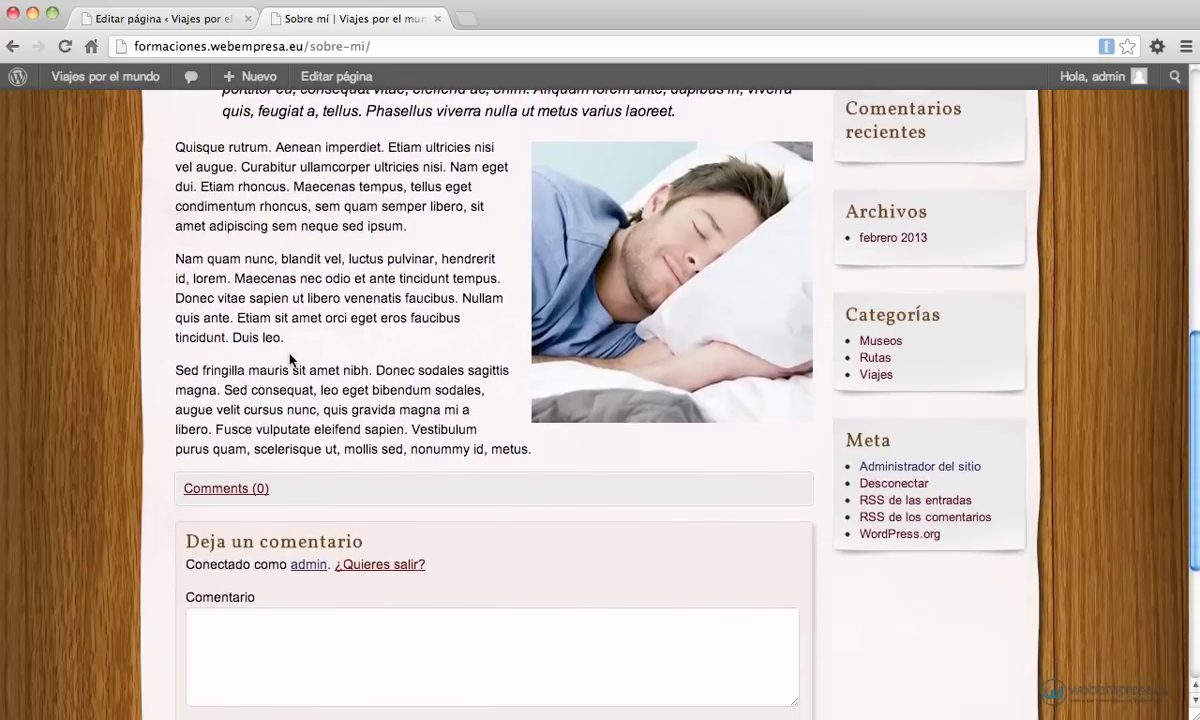
{"action": "scroll", "coordinate": [290, 360], "scroll_direction": "down", "scroll_amount": 3}
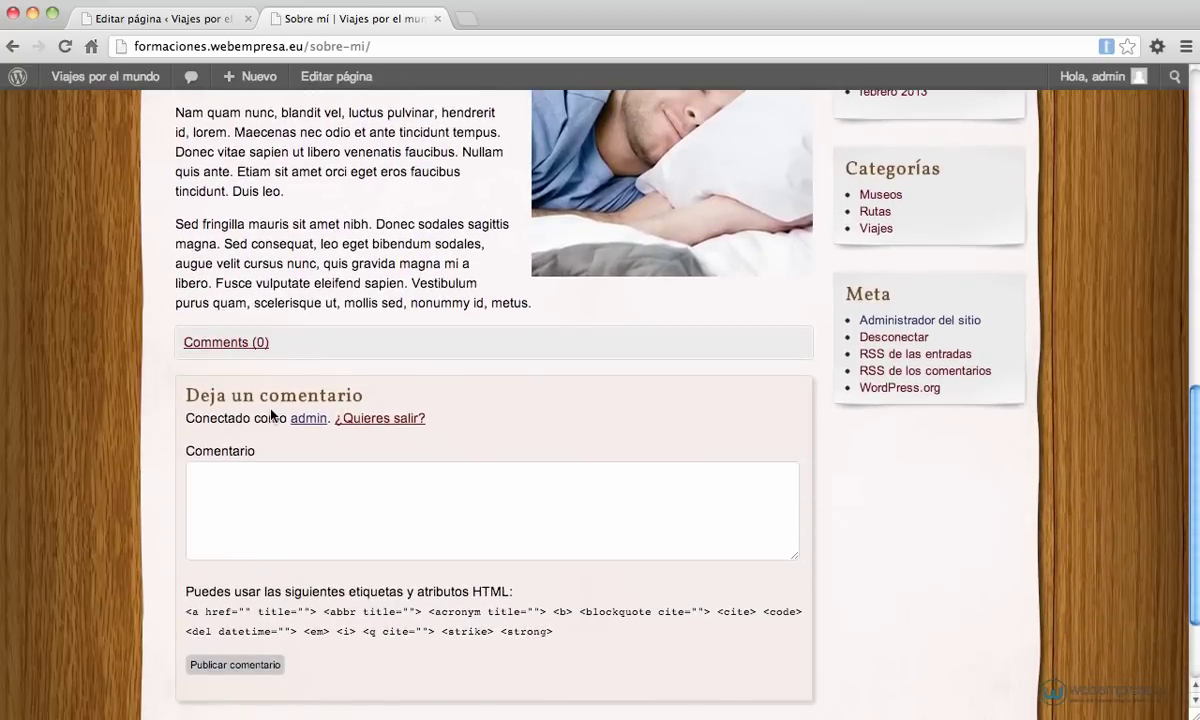
Return to editing the Sobre mí page and show the Comentarios discussion box on the edit screen
{"action": "scroll", "coordinate": [271, 415], "scroll_direction": "up", "scroll_amount": 5}
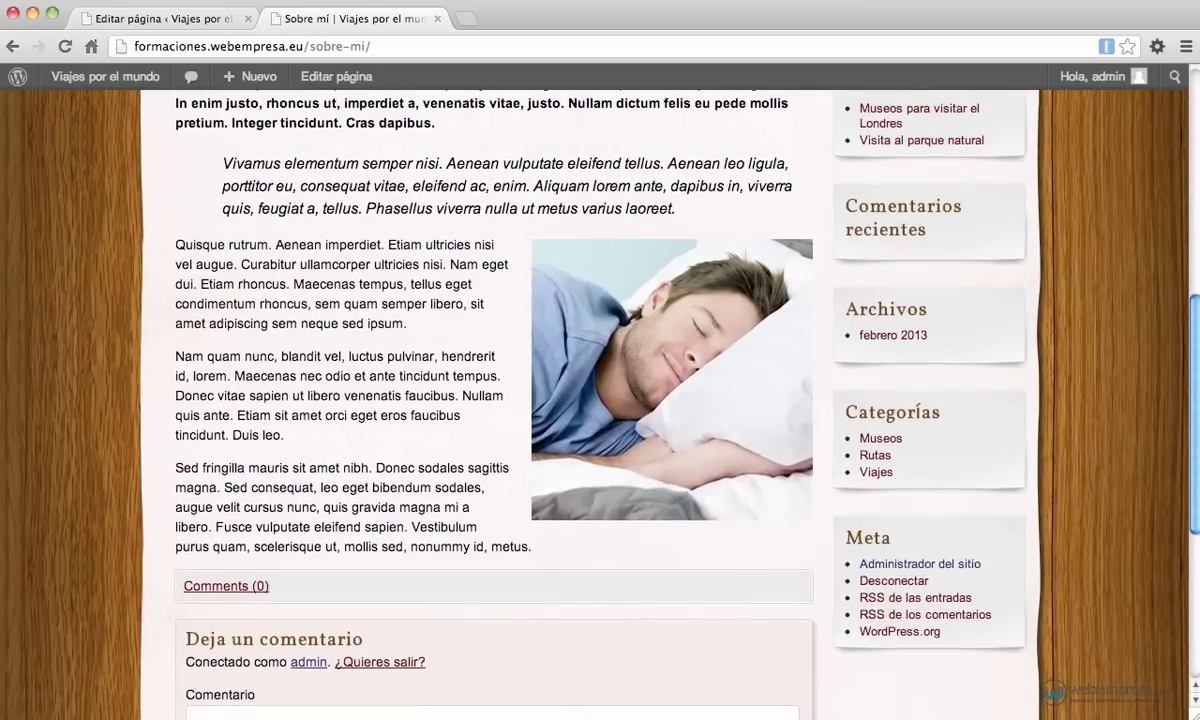
{"action": "left_click", "coordinate": [163, 20]}
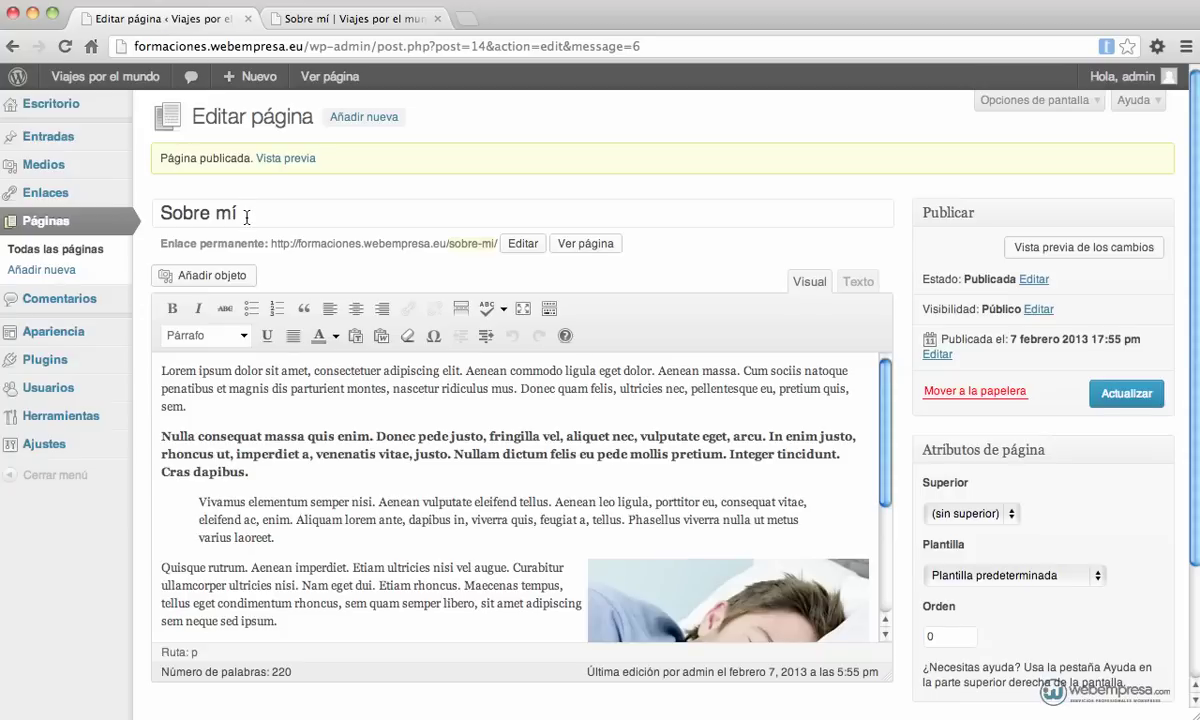
{"action": "scroll", "coordinate": [975, 316], "scroll_direction": "down", "scroll_amount": 3}
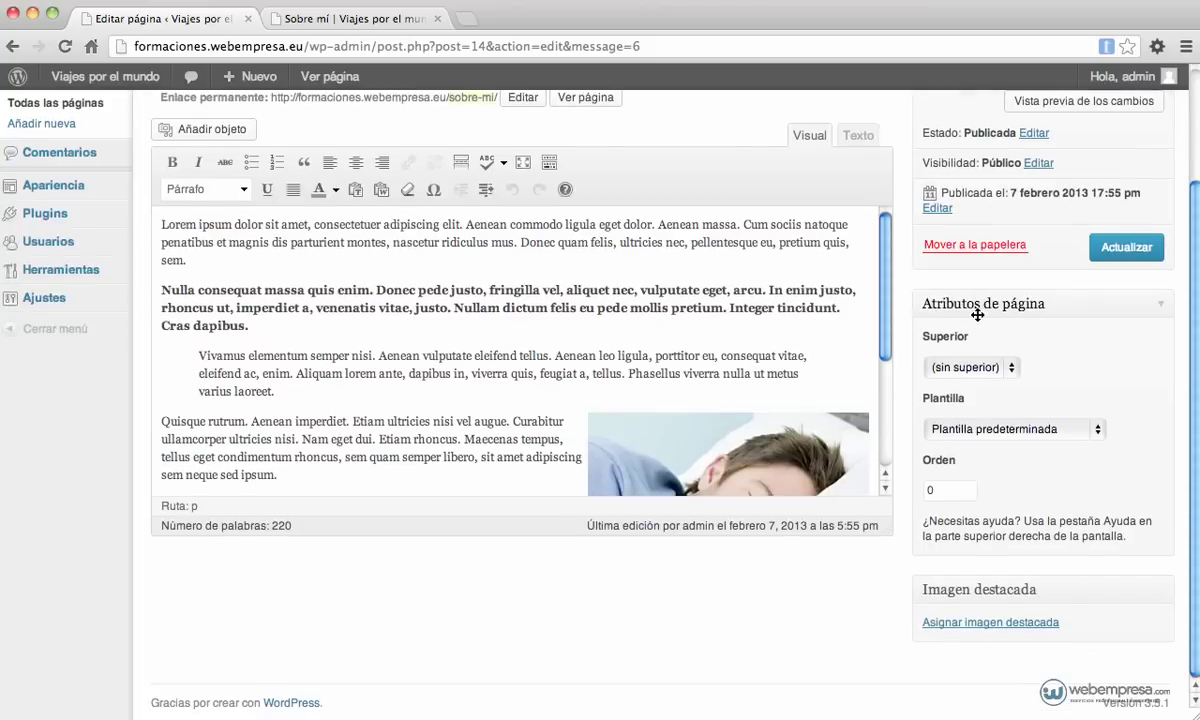
{"action": "scroll", "coordinate": [957, 314], "scroll_direction": "up", "scroll_amount": 3}
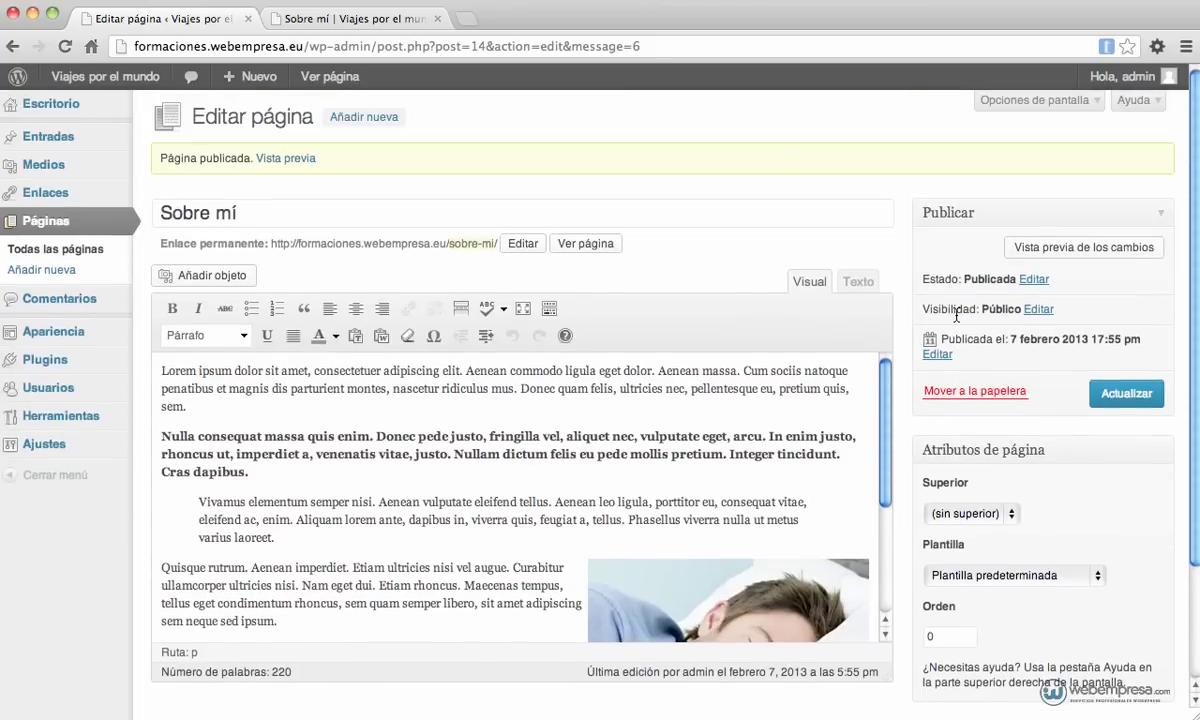
{"action": "left_click", "coordinate": [1062, 106]}
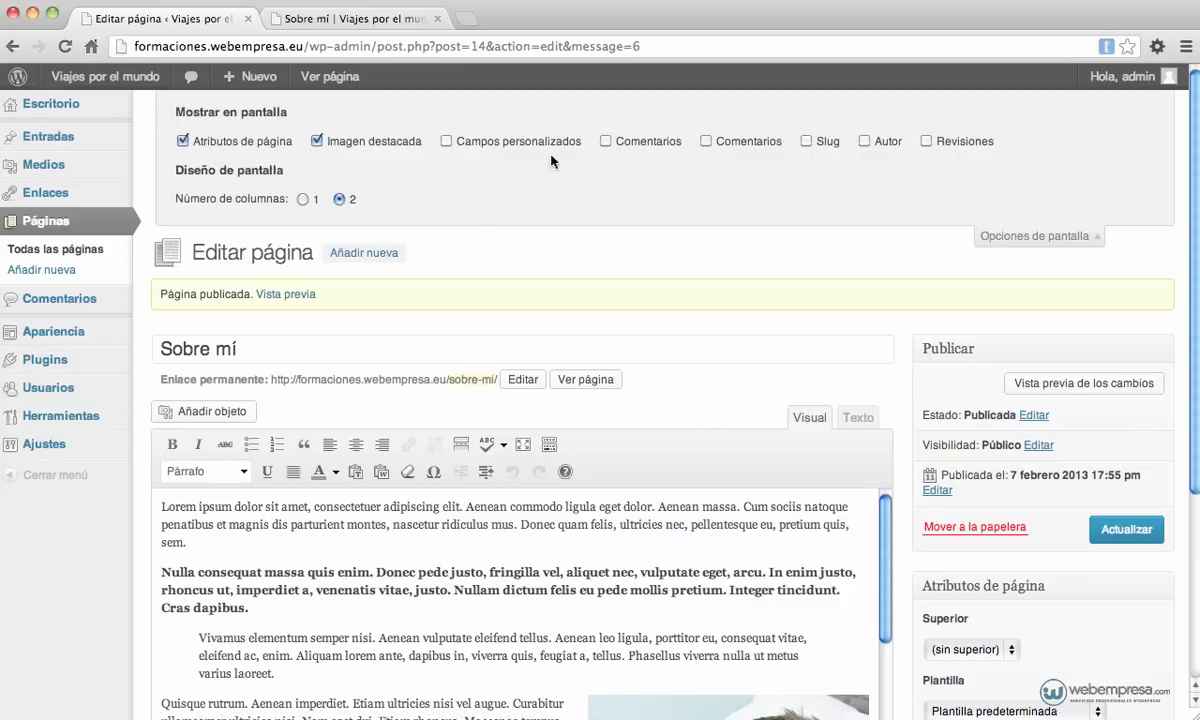
{"action": "left_click", "coordinate": [995, 236]}
Disallow comments, trackbacks and pingbacks on the Sobre mí page and update it
{"action": "scroll", "coordinate": [1000, 245], "scroll_direction": "down", "scroll_amount": 3}
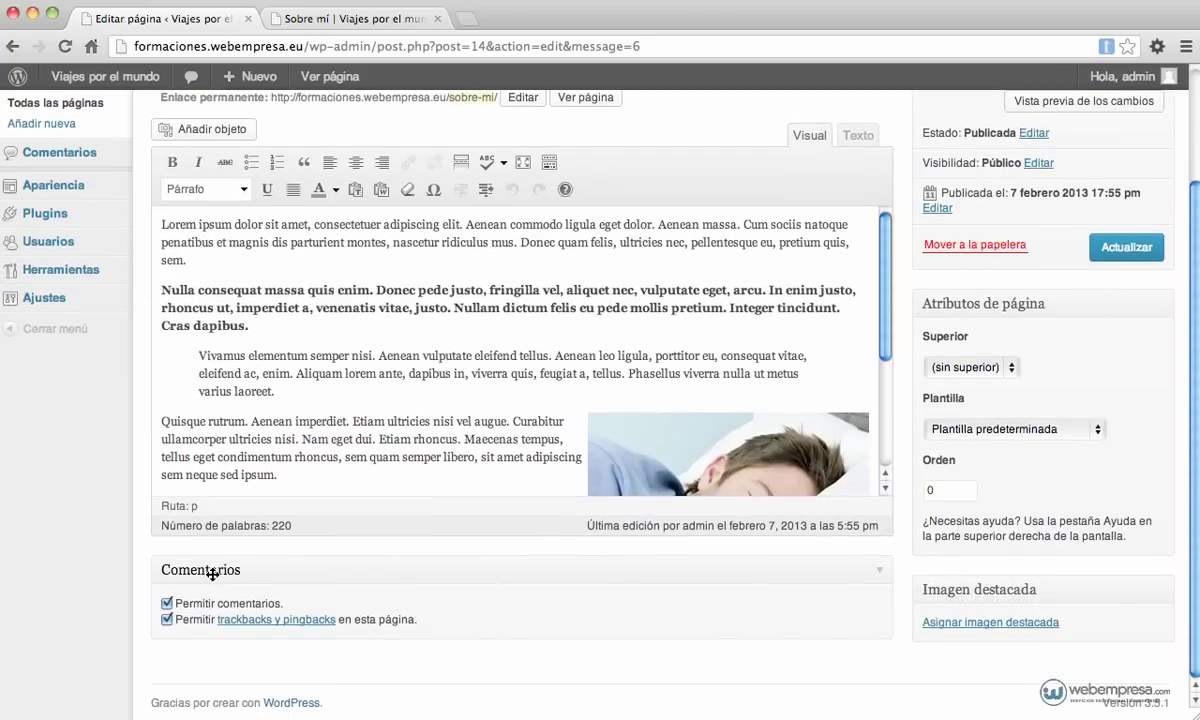
{"action": "left_click", "coordinate": [167, 620]}
{"action": "left_click", "coordinate": [1110, 247]}
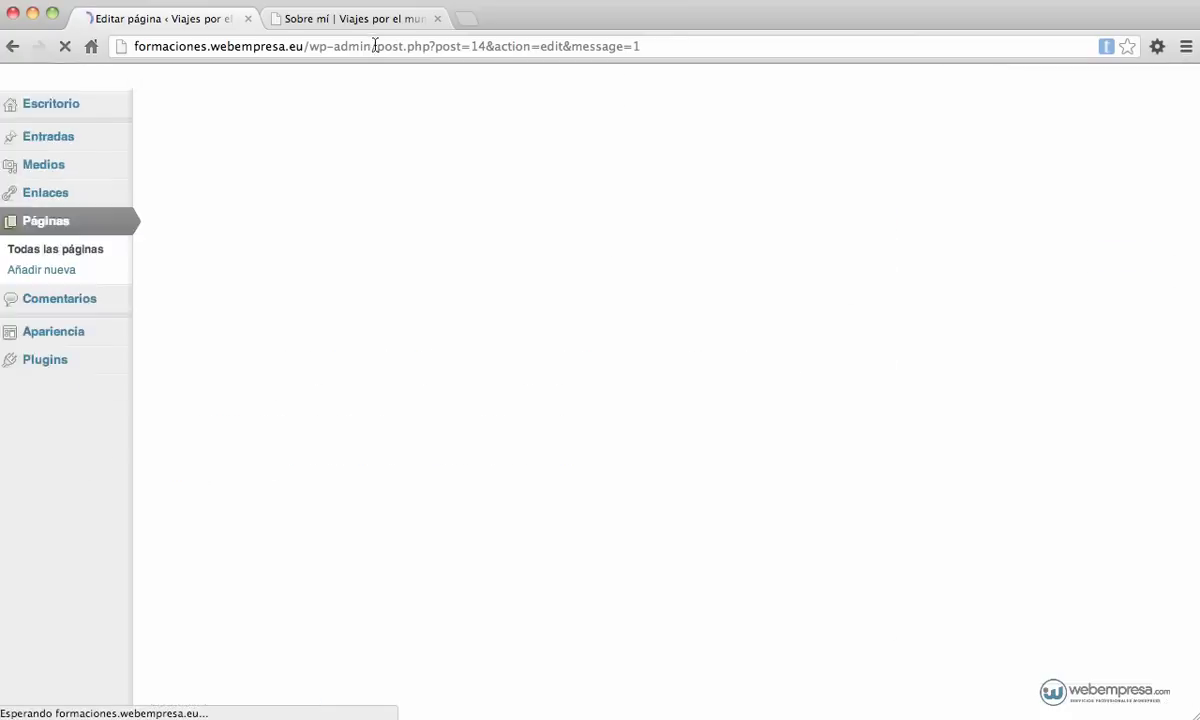
Reload the Sobre mí page on the public site and check the area below the text for the comment form
{"action": "left_click", "coordinate": [367, 20]}
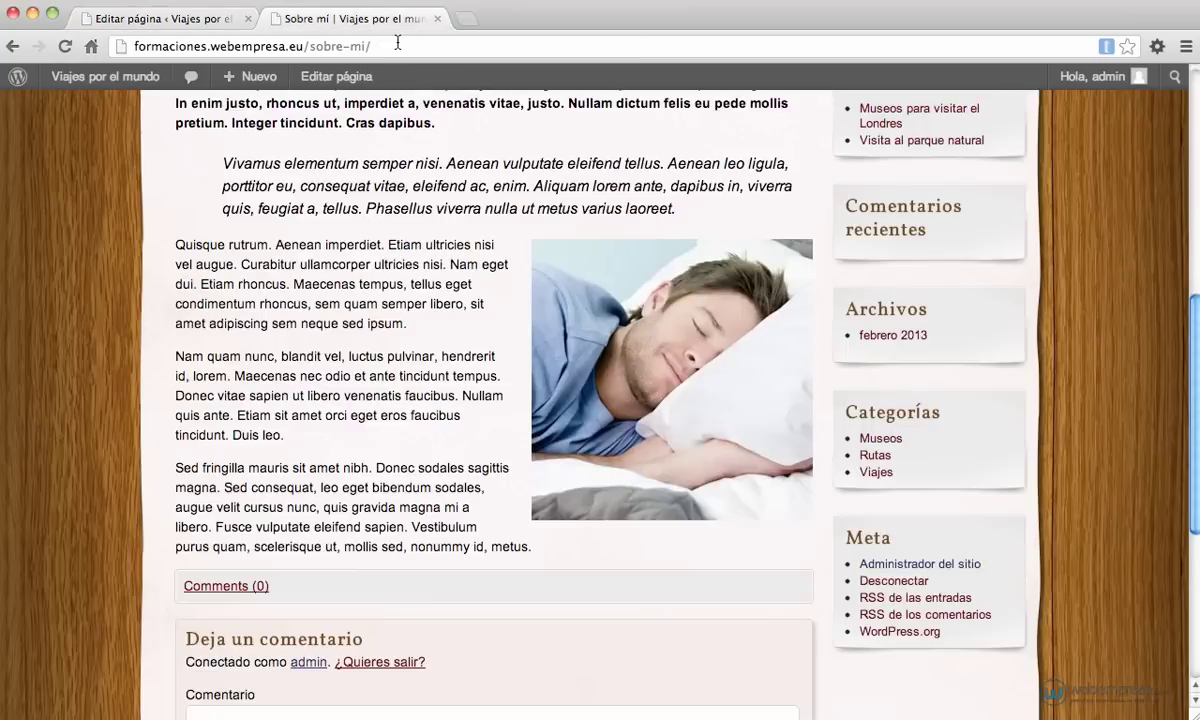
{"action": "left_click", "coordinate": [401, 47]}
{"action": "key", "text": "Return"}
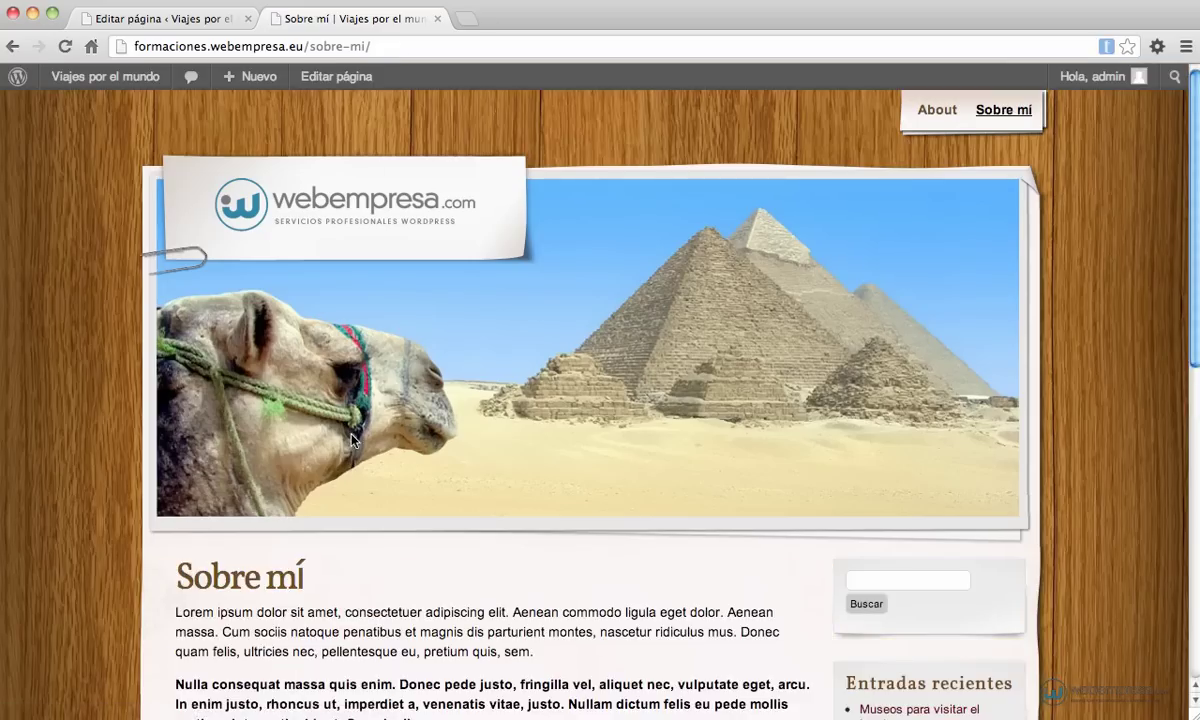
{"action": "scroll", "coordinate": [351, 441], "scroll_direction": "down", "scroll_amount": 10}
{"action": "scroll", "coordinate": [351, 441], "scroll_direction": "down", "scroll_amount": 2}
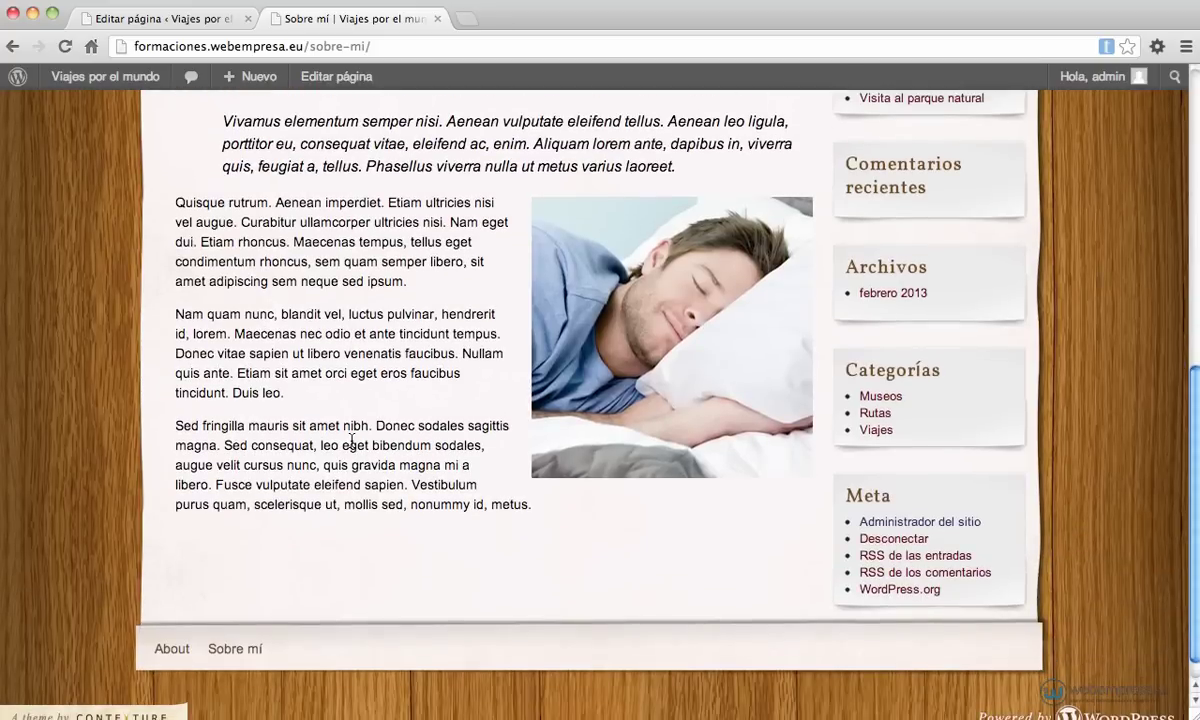
{"action": "scroll", "coordinate": [343, 481], "scroll_direction": "up", "scroll_amount": 5}
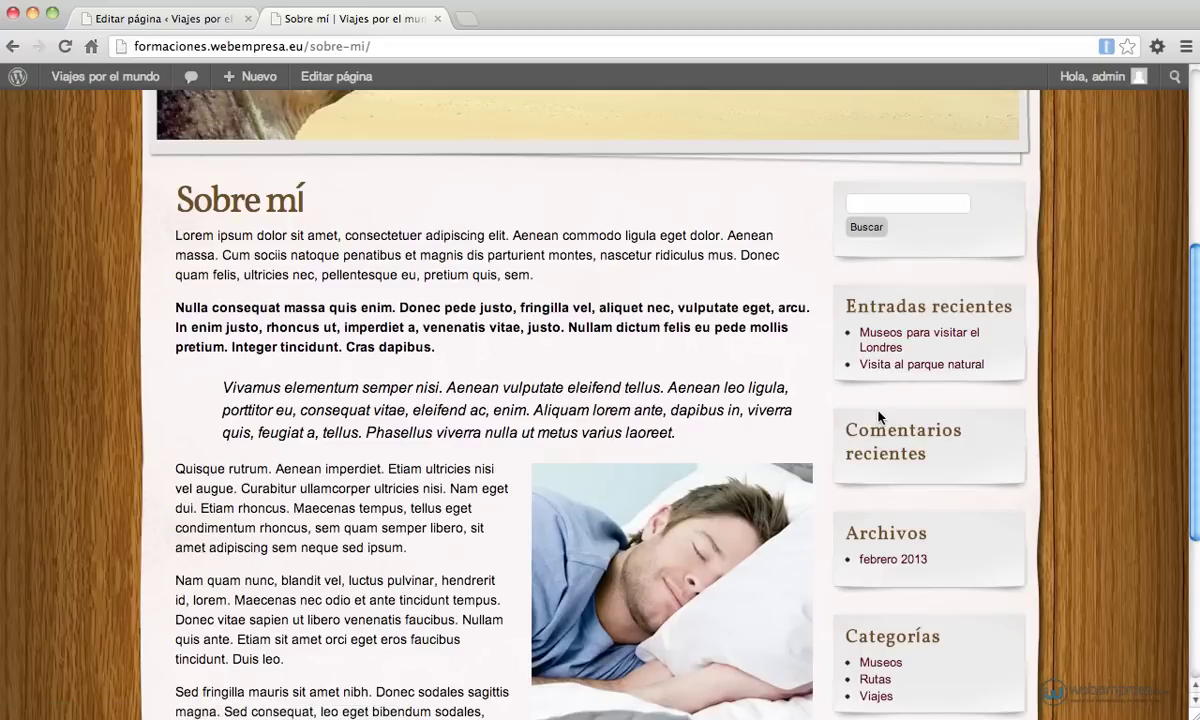
Set the Sobre mí page's template to "One column, no sidebars" and update the page
{"action": "left_click", "coordinate": [155, 19]}
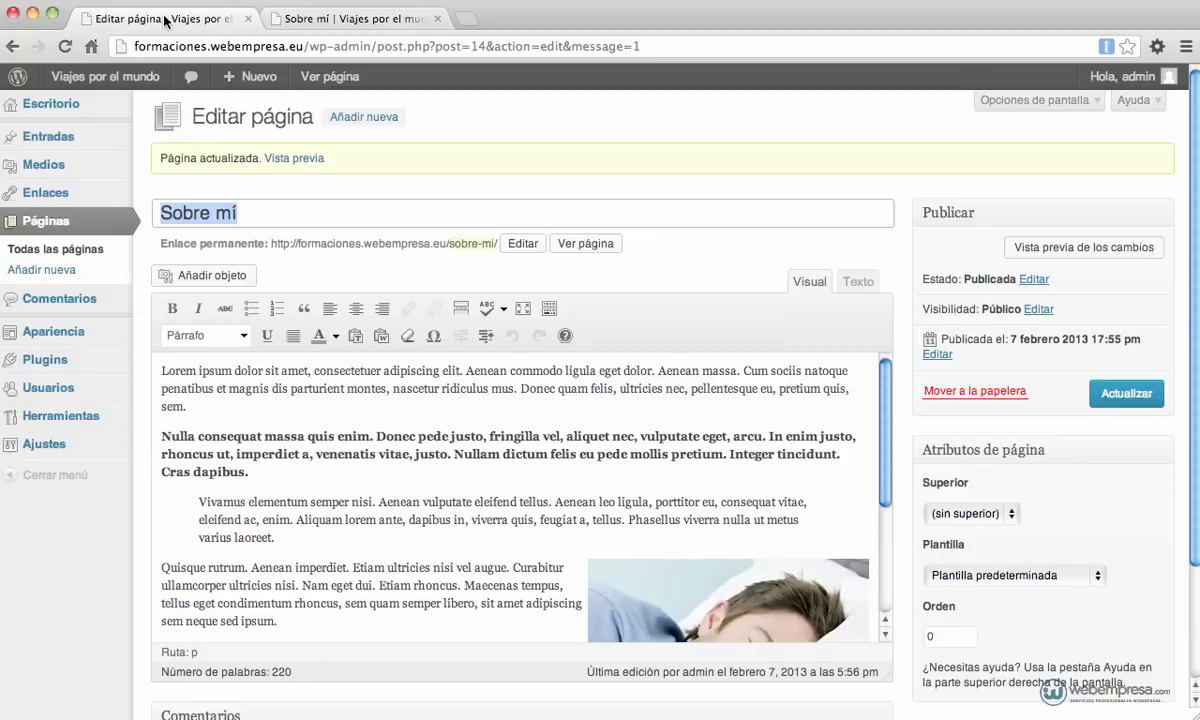
{"action": "left_click", "coordinate": [1017, 577]}
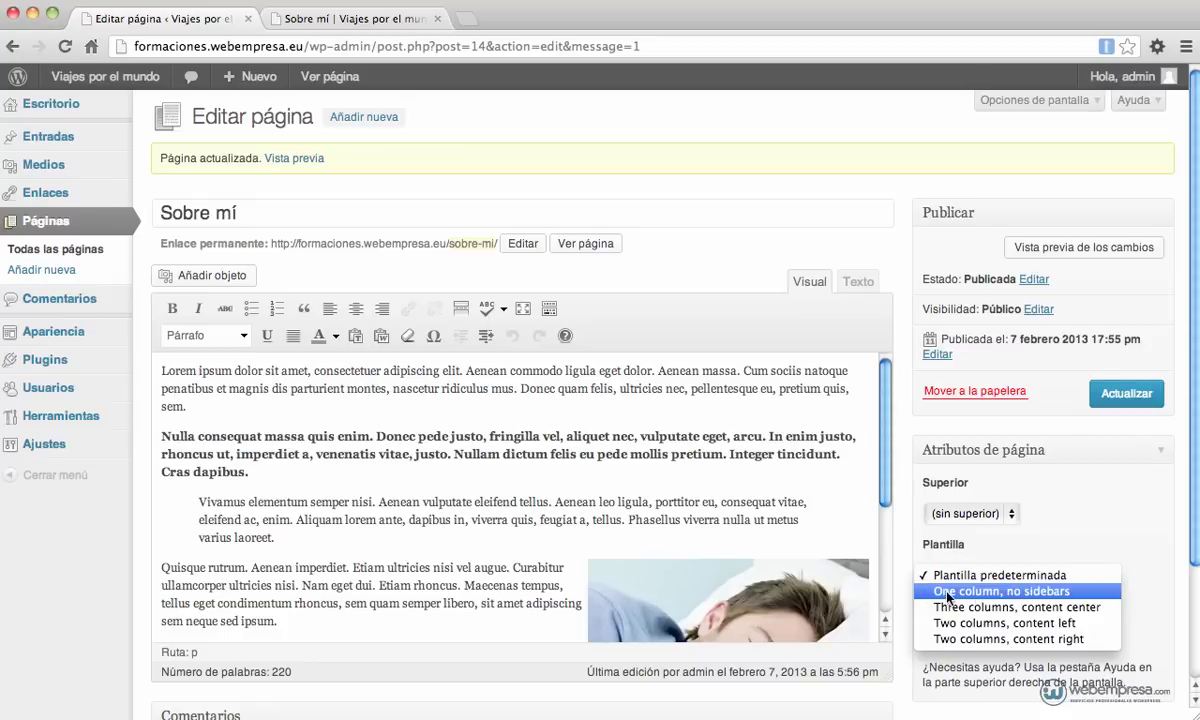
{"action": "left_click", "coordinate": [973, 595]}
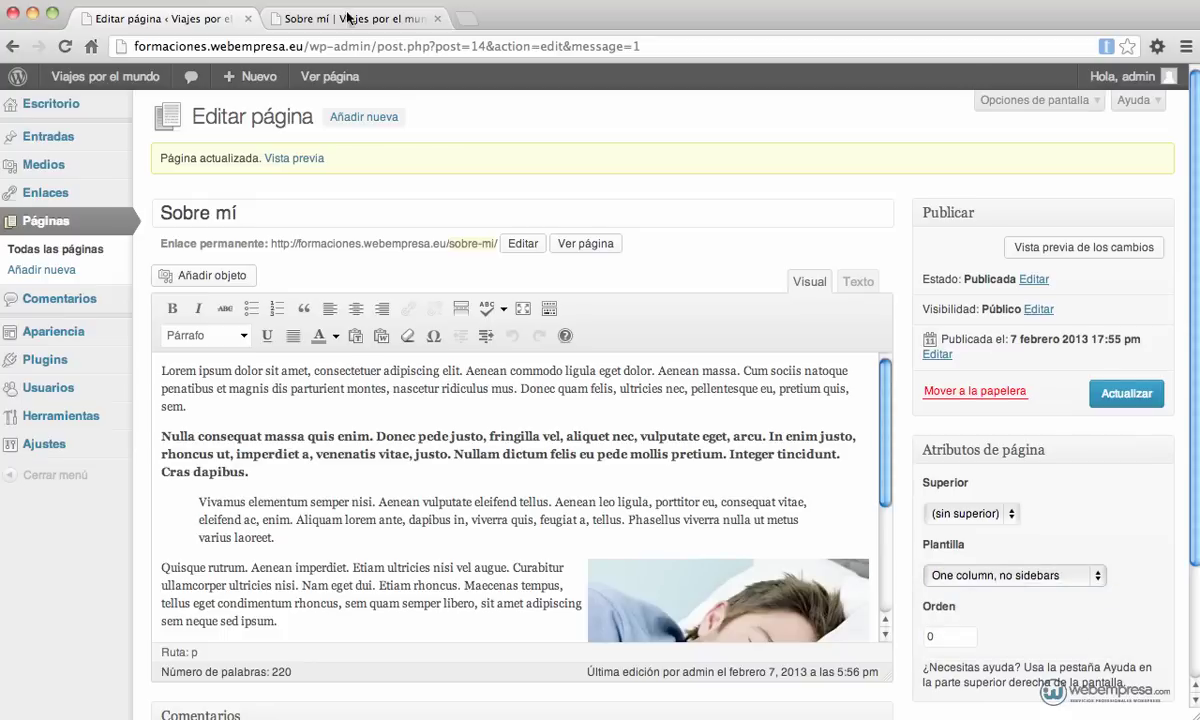
{"action": "left_click", "coordinate": [1135, 394]}
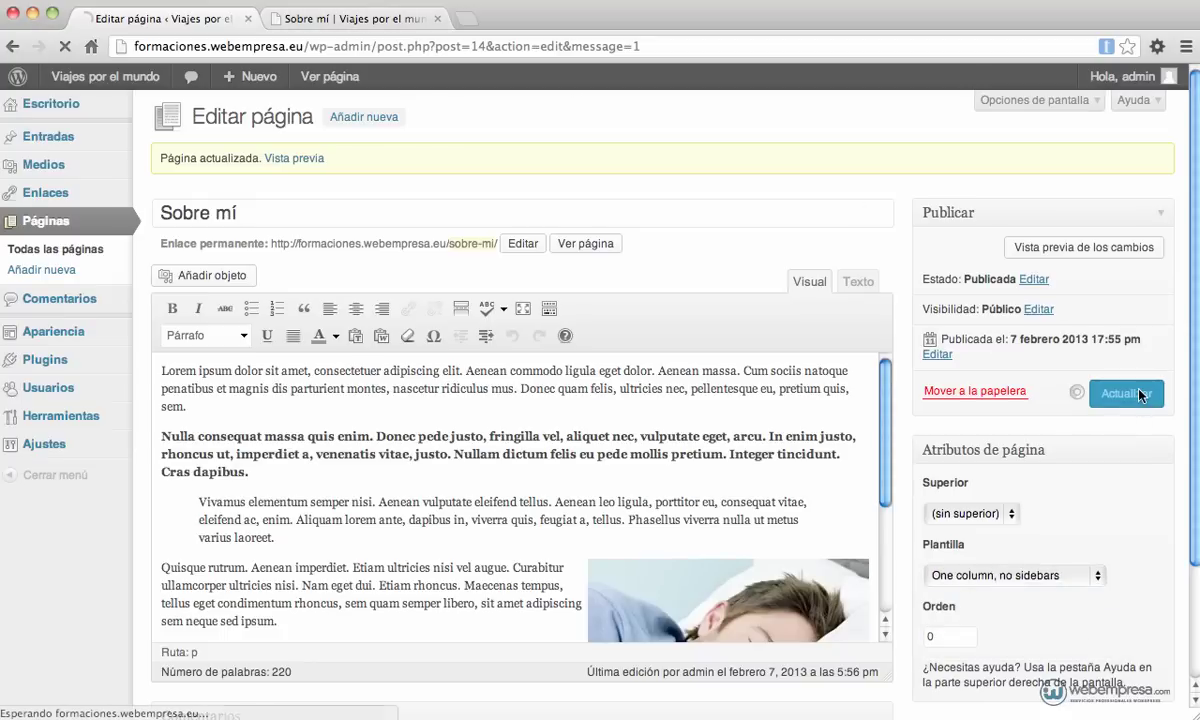
Reopen the Sobre mí page from the public site's home page and check its column layout
{"action": "left_click", "coordinate": [380, 20]}
{"action": "scroll", "coordinate": [500, 205], "scroll_direction": "up", "scroll_amount": 5}
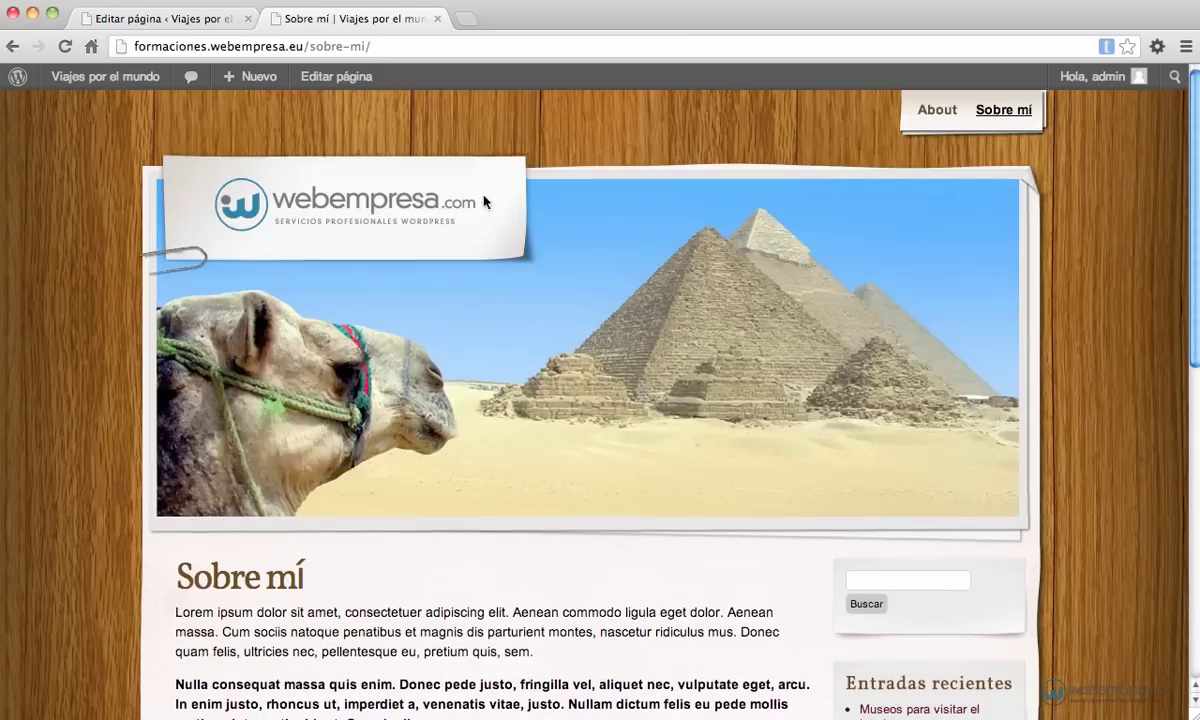
{"action": "left_click", "coordinate": [390, 202]}
{"action": "left_click", "coordinate": [1001, 114]}
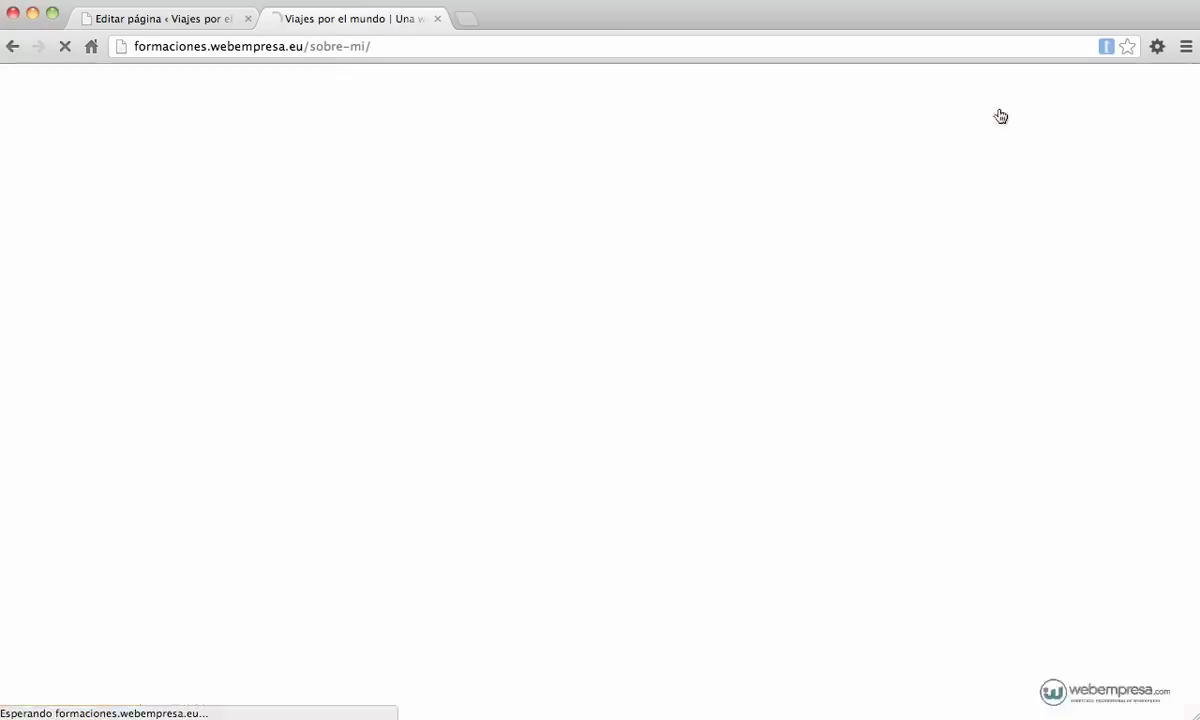
{"action": "scroll", "coordinate": [796, 180], "scroll_direction": "down", "scroll_amount": 5}
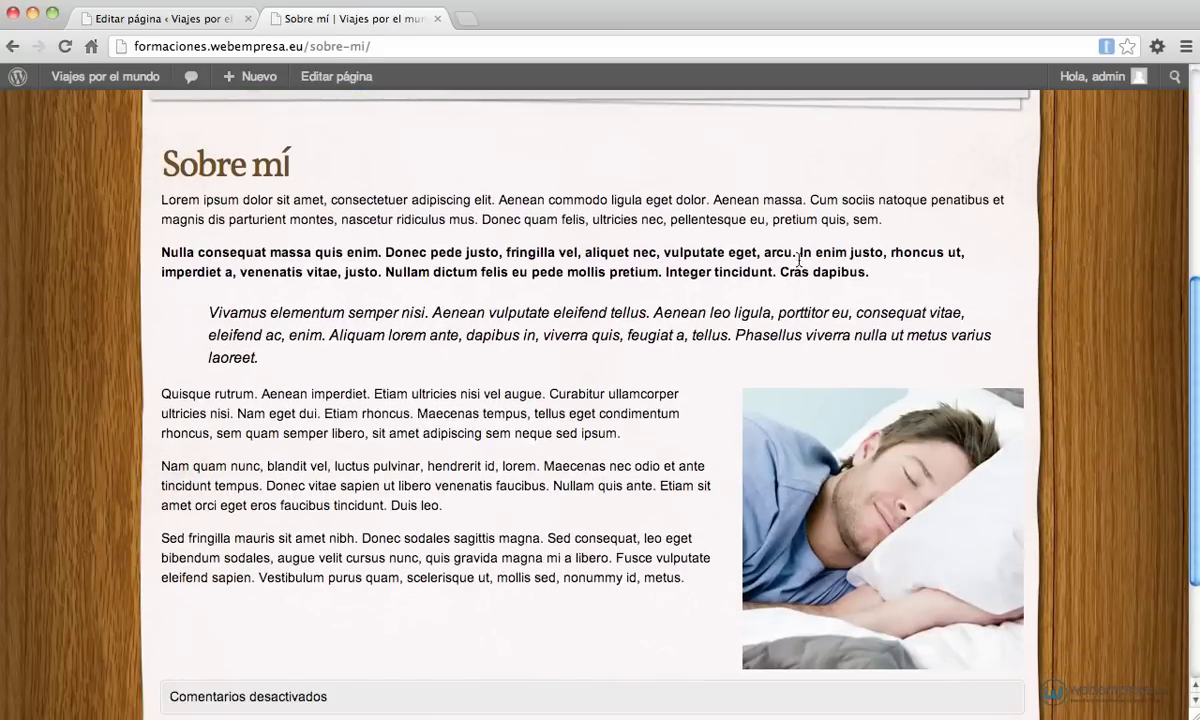
Review the template choices available for the Sobre mí page without changing the selection
{"action": "left_click", "coordinate": [176, 21]}
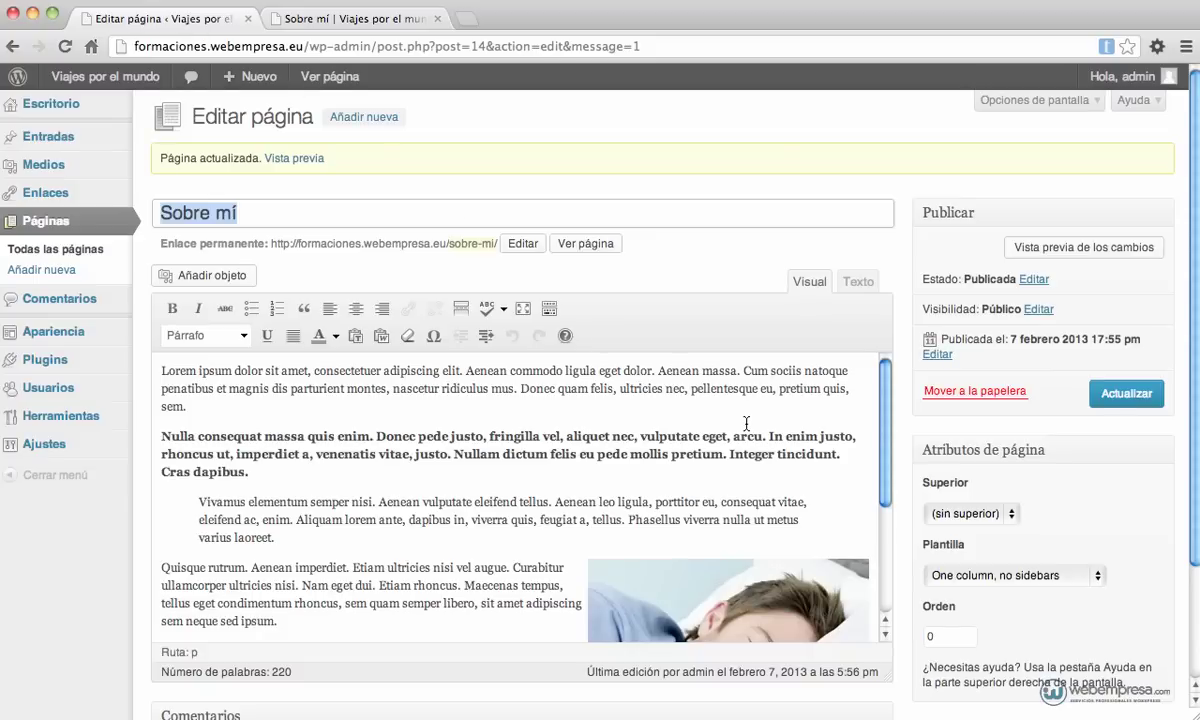
{"action": "left_click", "coordinate": [1096, 578]}
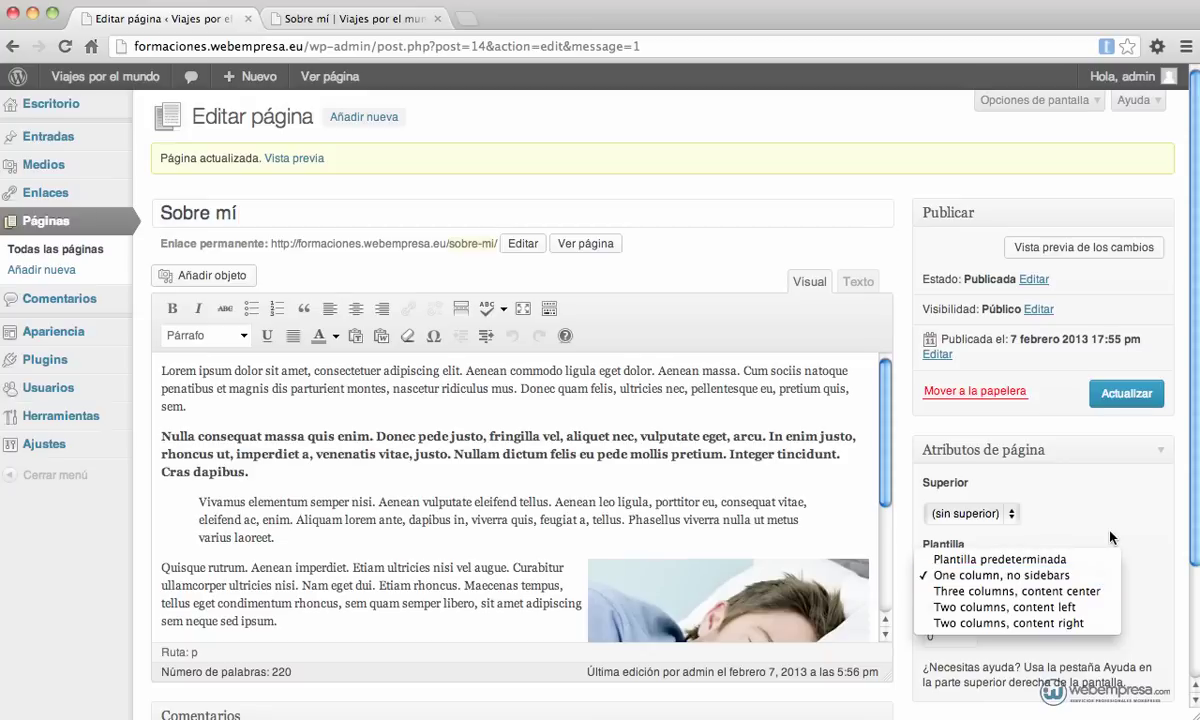
{"action": "left_click", "coordinate": [1155, 568]}
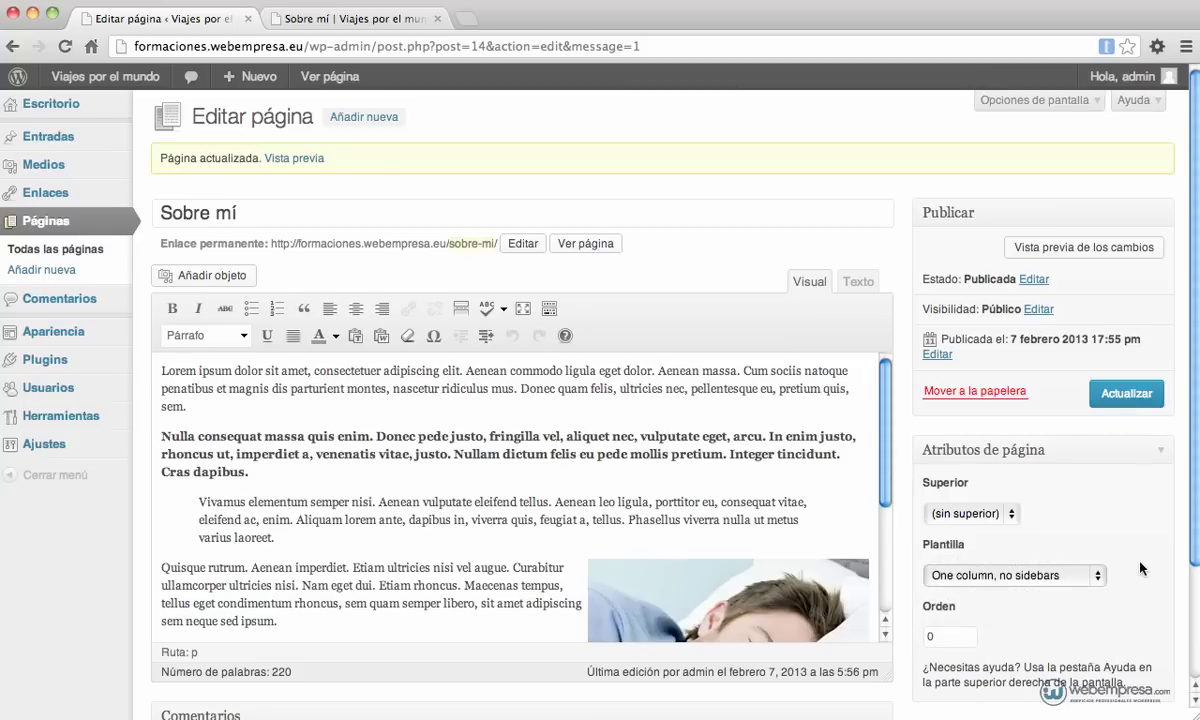
Start a new page titled "Aficiones"
{"action": "left_click", "coordinate": [45, 271]}
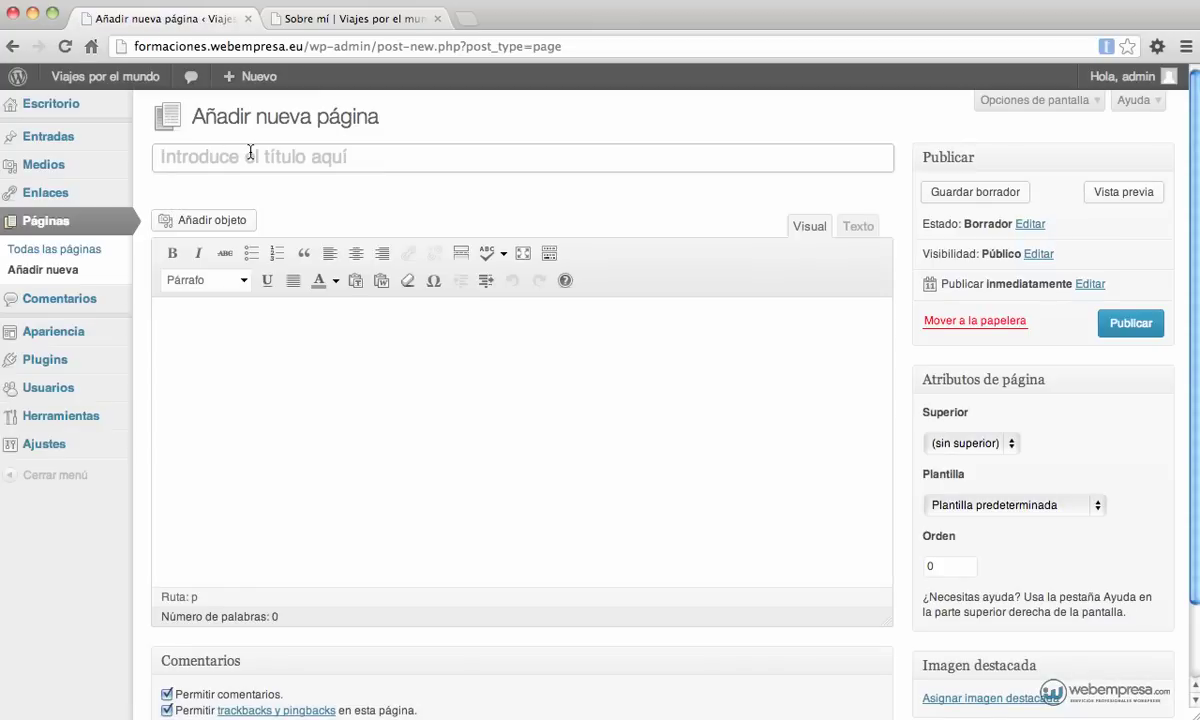
{"action": "type", "text": "Af"}
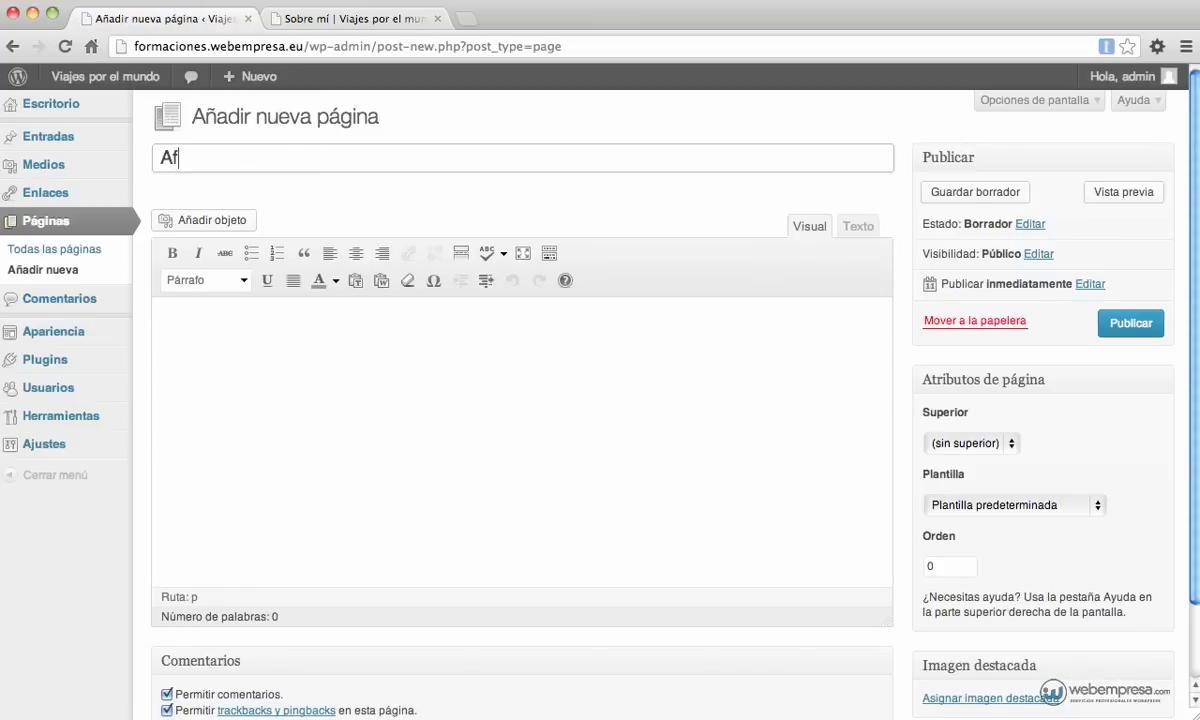
{"action": "type", "text": "iciones"}
Paste the copied Lorem ipsum paragraphs from textos_web into the Aficiones page body and publish the page
{"action": "key", "text": "super+Tab"}
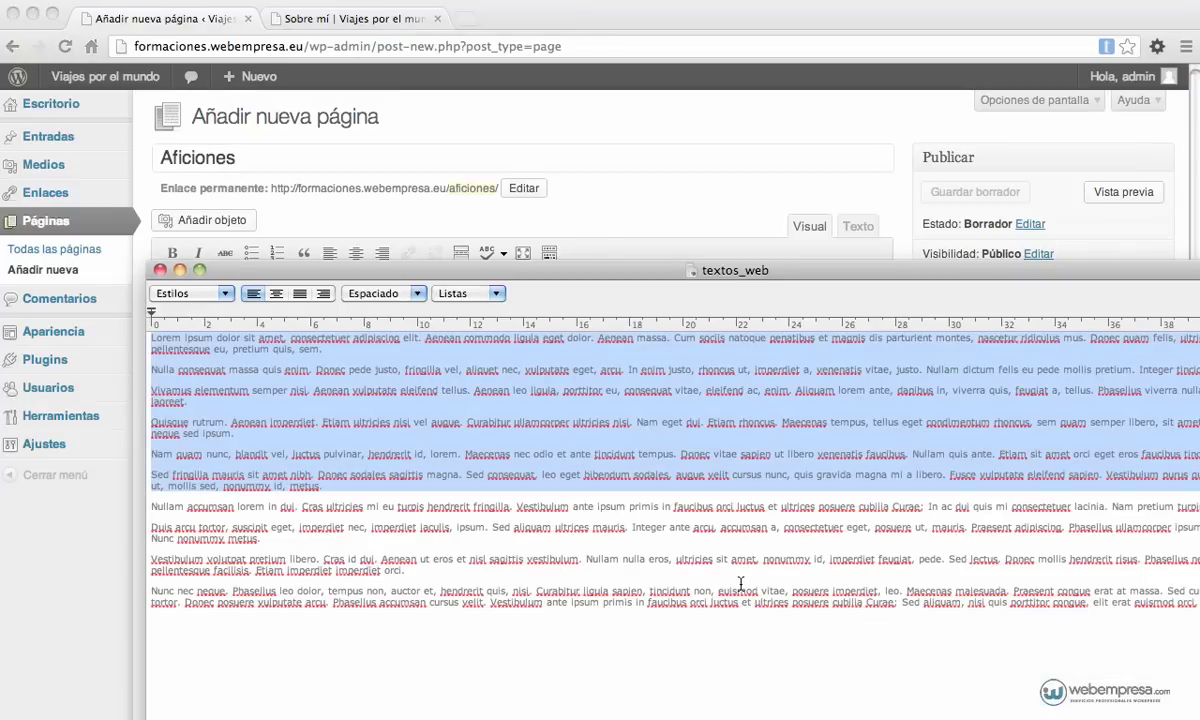
{"action": "key", "text": "super+Tab"}
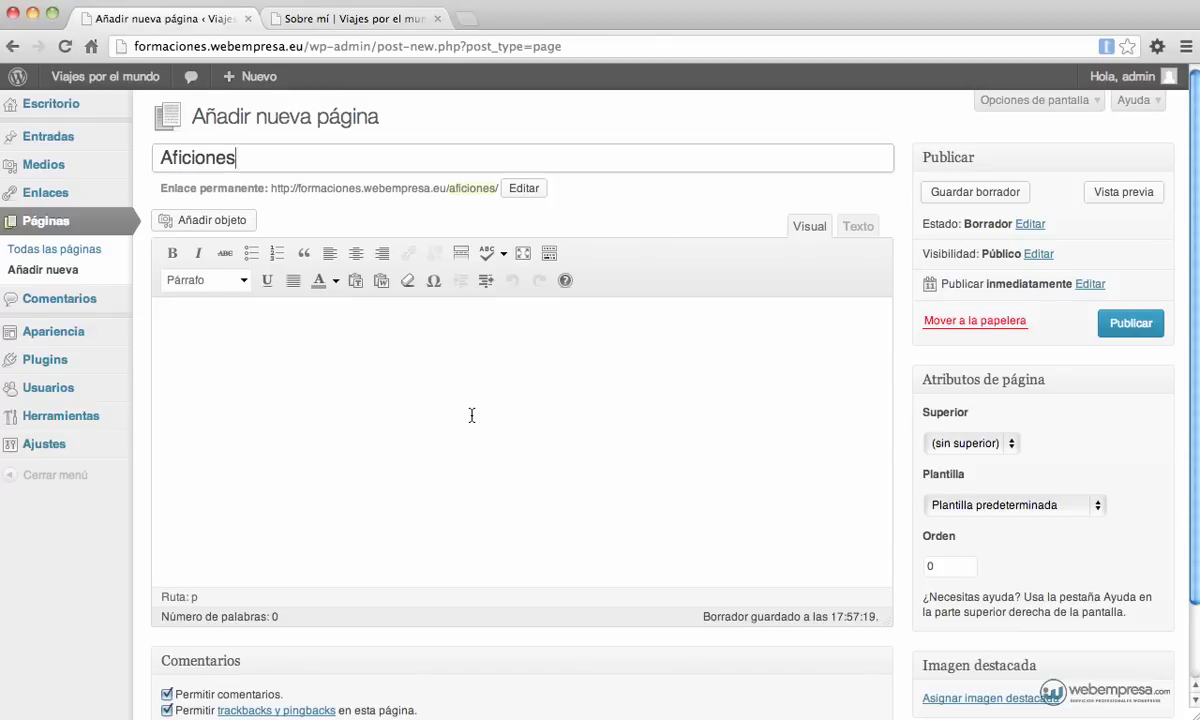
{"action": "left_click", "coordinate": [471, 415]}
{"action": "type", "text": "Lorem ipsum dolor sit amet, consectetuer adipiscing elit. Aenean commodo ligula eget dolor. Aenean massa. Cum sociis natoque penatibus et magnis dis parturient montes, nascetur ridiculus mus. Donec quam felis, ultricies nec, pellentesque eu, pretium quis, sem.  Nulla consequat massa quis enim. Donec pede justo, fringilla vel, aliquet nec, vulputate eget, arcu. In enim justo, rhoncus ut, imperdiet a, venenatis vitae, justo. Nullam dictum felis eu pede mollis pretium. Integer tincidunt. Cras dapibus.  Vivamus elementum semper nisi. Aenean vulputate eleifend tellus. Aenean leo ligula, porttitor eu, consequat vitae, eleifend ac, enim. Aliquam lorem ante, dapibus in, viverra quis, feugiat a, tellus. Phasellus viverra nulla ut metus varius laoreet.  Quisque rutrum. Aenean imperdiet. Etiam ultricies nisi vel augue. Curabitur ullamcorper ultricies nisi. Nam eget dui. Etiam rhoncus. Maecenas tempus, tellus eget condimentum rhoncus, sem quam semper libero, sit amet adipiscing sem neque sed ipsum.  Nam quam nunc, blandit vel, luctus pulvinar, hendrerit id, lorem. Maecenas nec odio et ante tincidunt tempus. Donec vitae sapien ut libero venenatis faucibus. Nullam quis ante. Etiam sit amet orci eget eros faucibus tincidunt. Duis leo.  Sed fringilla mauris sit amet nibh. Donec sodales sagittis magna. Sed consequat, leo eget bibendum sodales, augue velit cursus nunc, quis gravida magna mi a libero. Fusce vulputate eleifend sapien. Vestibulum purus quam, scelerisque ut, mollis sed, nonummy id, metus."}
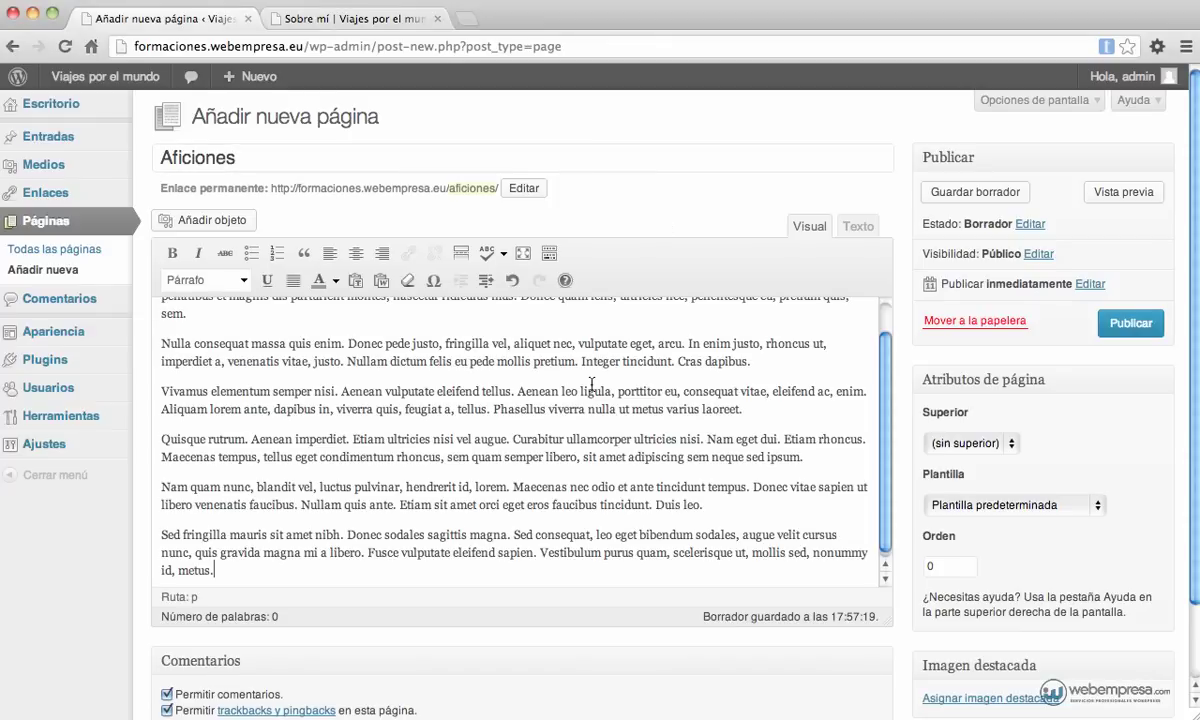
{"action": "left_click", "coordinate": [1128, 325]}
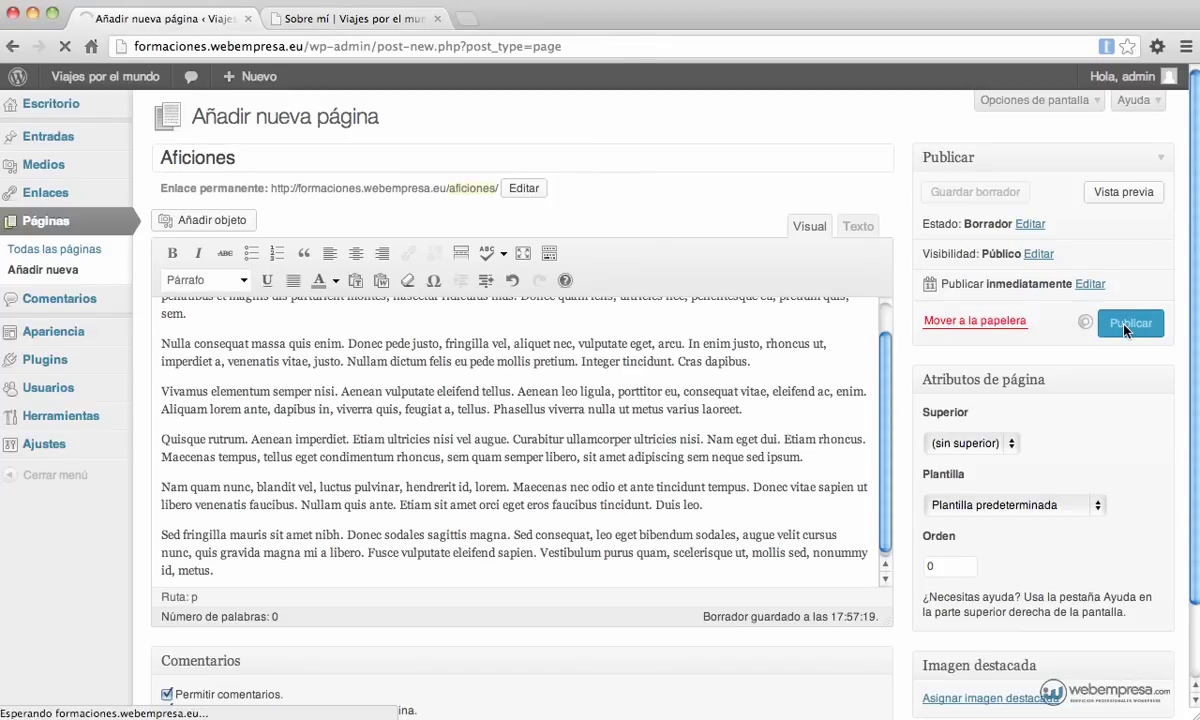
Disallow comments on the Aficiones page and update it
{"action": "scroll", "coordinate": [755, 332], "scroll_direction": "down", "scroll_amount": 5}
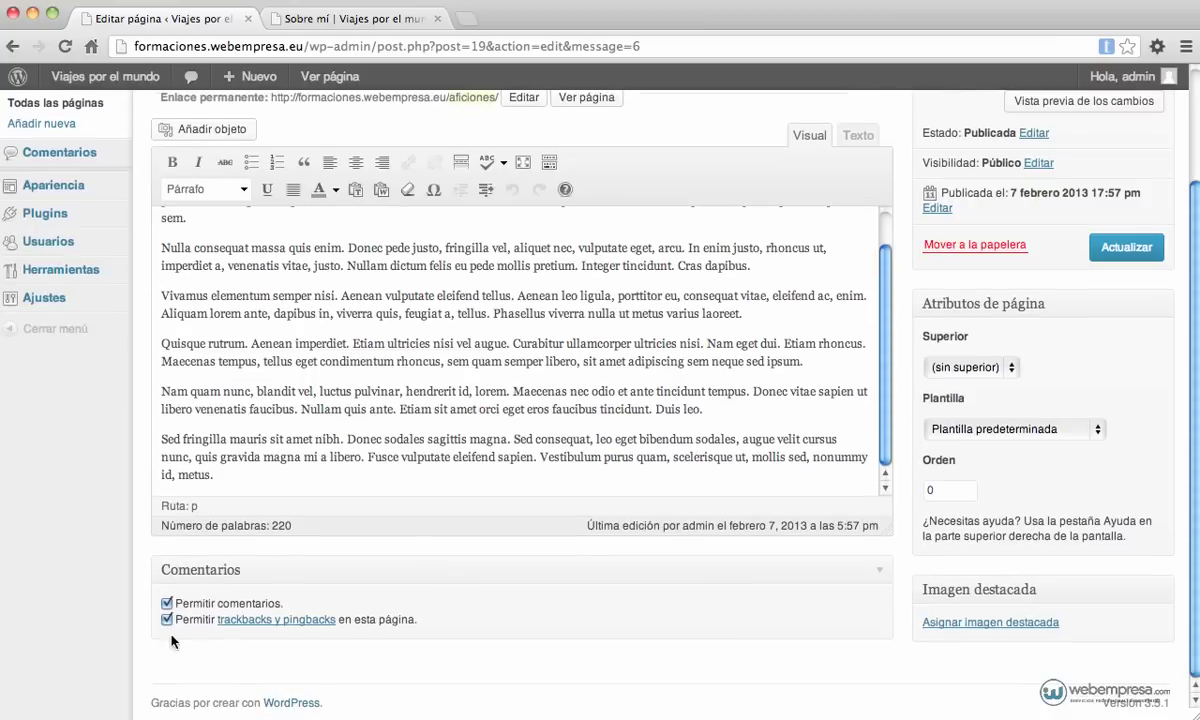
{"action": "left_click", "coordinate": [166, 603]}
{"action": "left_click", "coordinate": [1126, 247]}
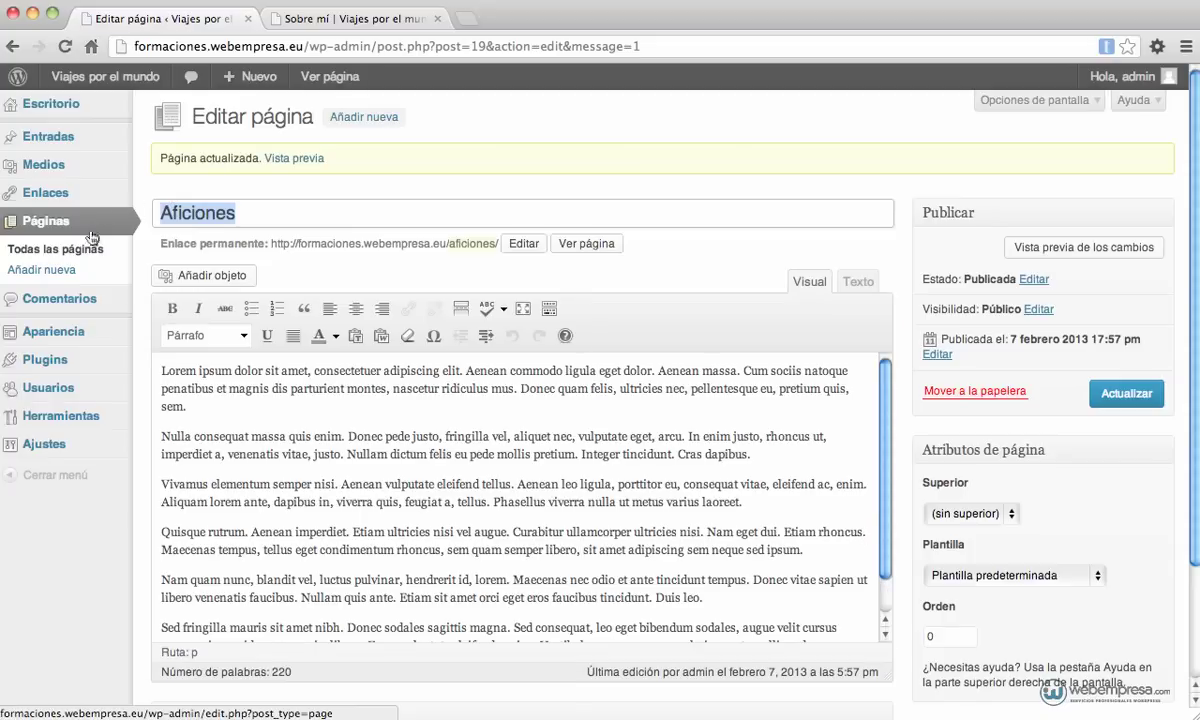
Start a new page titled "Servicios ofrecidos" and paste the copied Lorem ipsum paragraphs into its body
{"action": "left_click", "coordinate": [57, 272]}
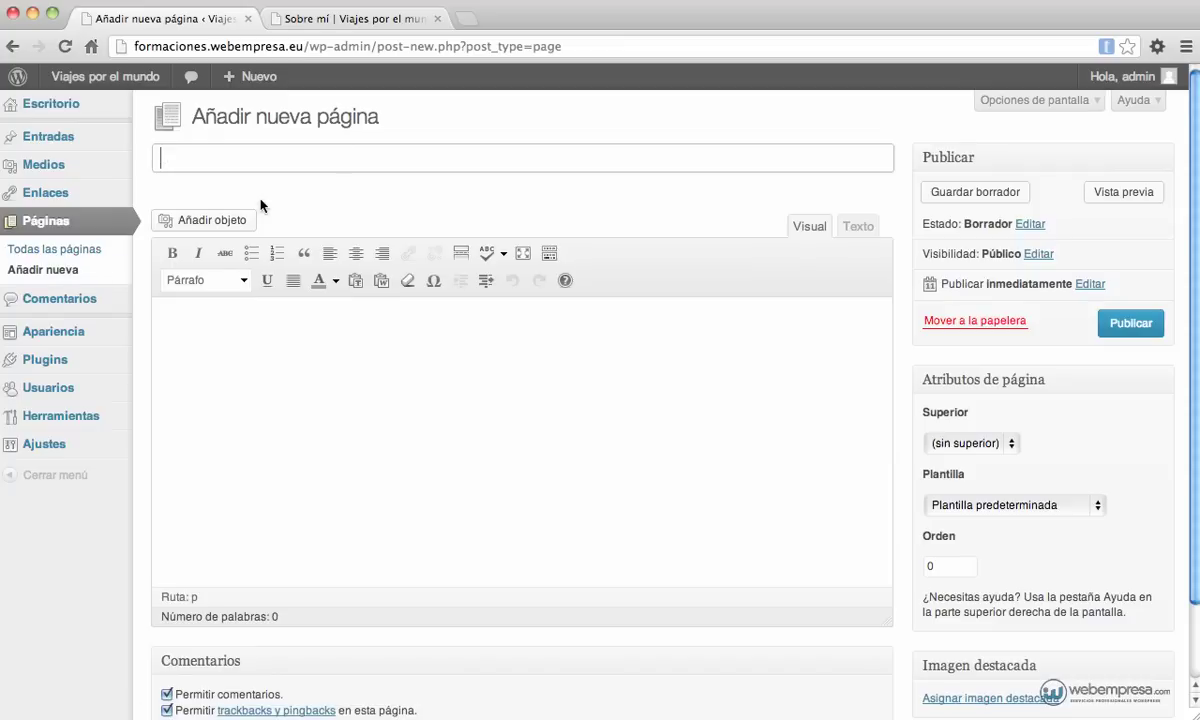
{"action": "type", "text": "Servicios ofrecidos"}
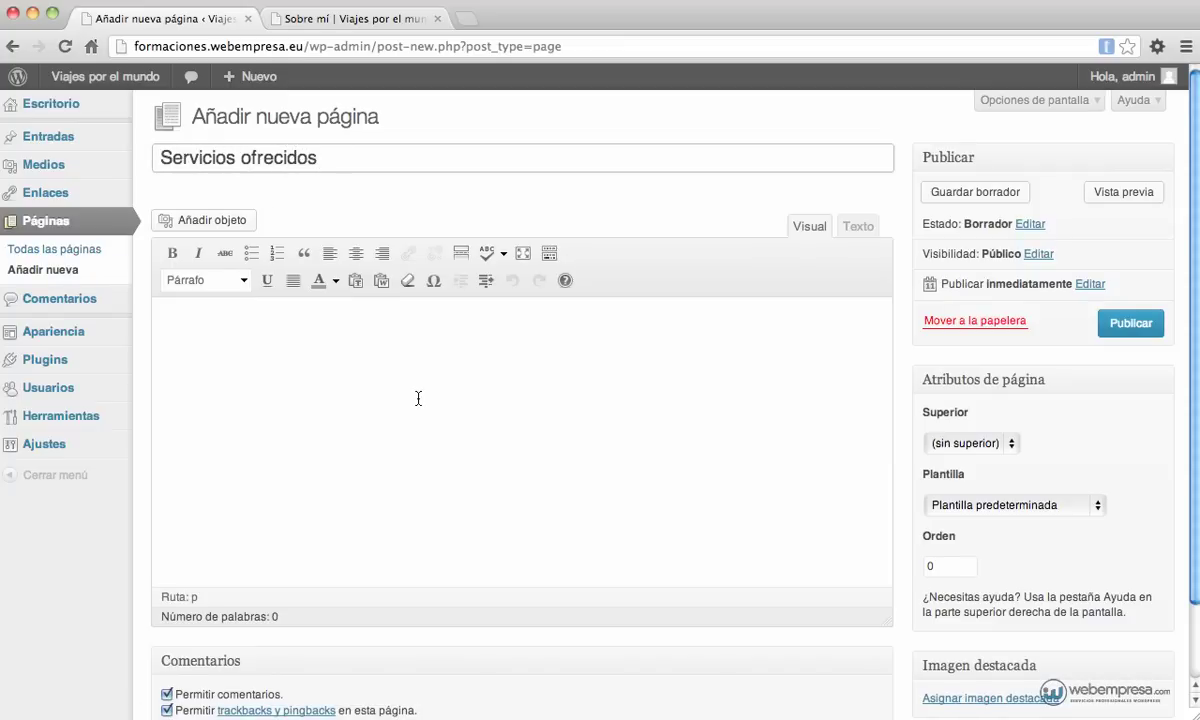
{"action": "left_click", "coordinate": [418, 398]}
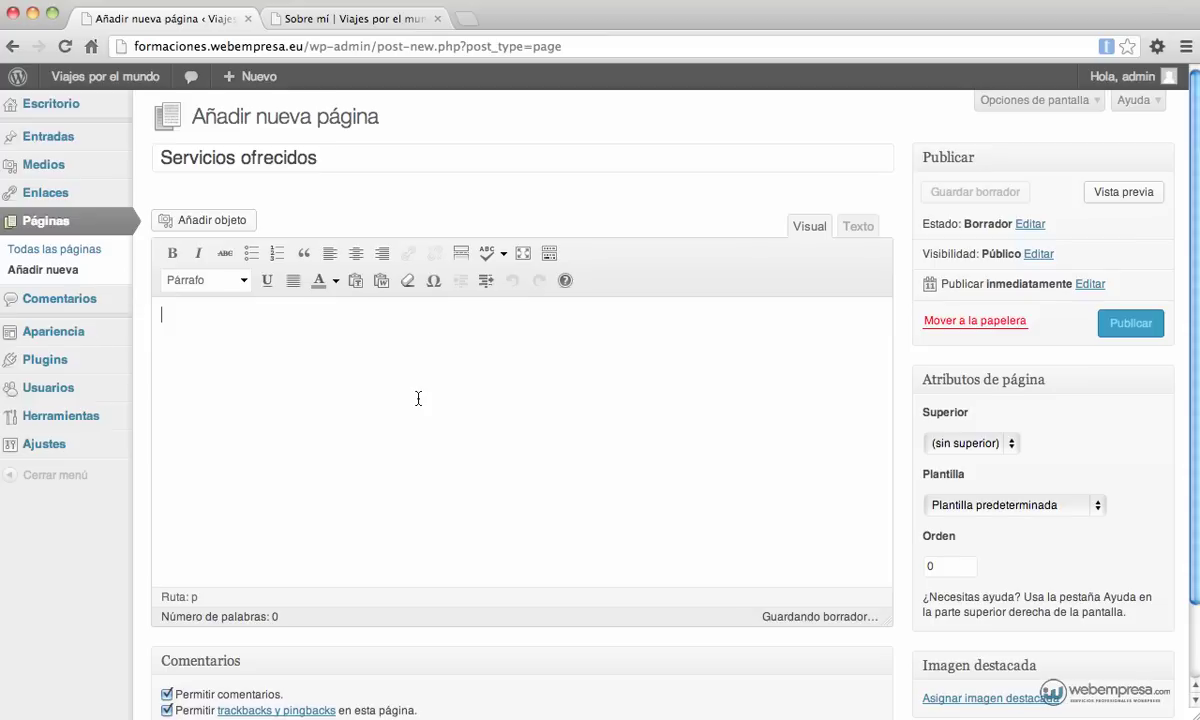
{"action": "key", "text": "super+v"}
{"action": "scroll", "coordinate": [720, 571], "scroll_direction": "down", "scroll_amount": 1}
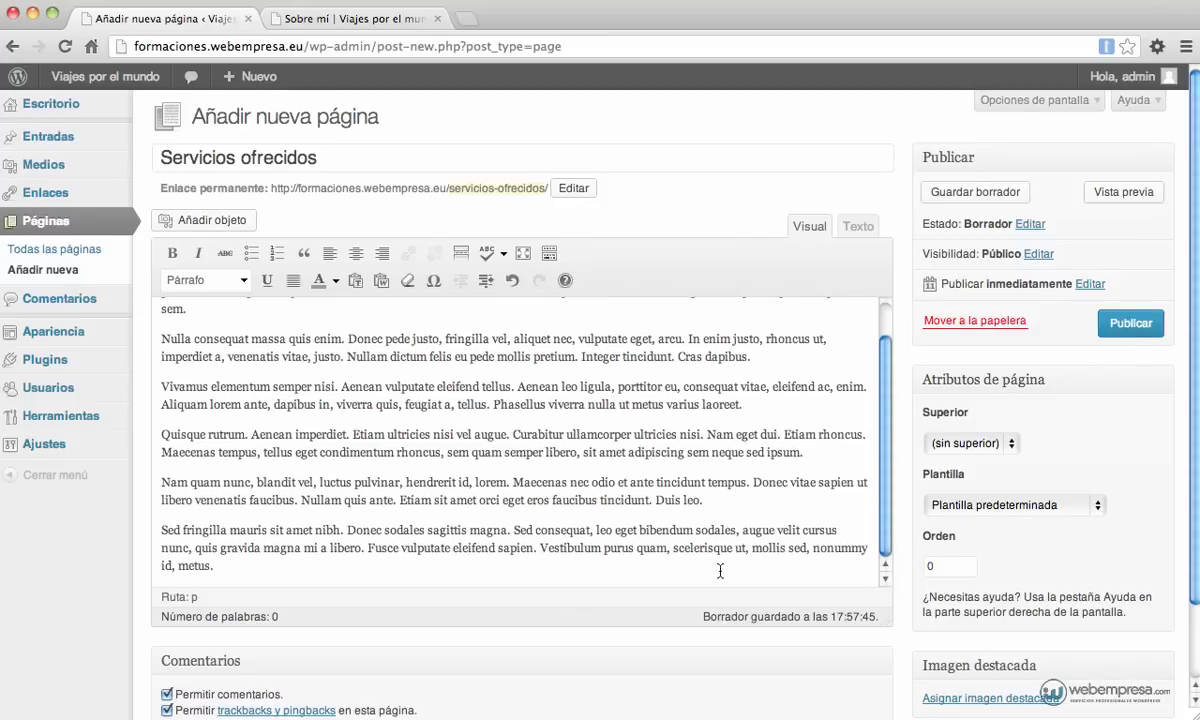
Disallow comments, trackbacks and pingbacks on the Servicios ofrecidos page and publish it
{"action": "left_click", "coordinate": [167, 694]}
{"action": "left_click", "coordinate": [167, 710]}
{"action": "left_click", "coordinate": [1122, 323]}
Reload the public site's home page and view the Servicios ofrecidos and Sobre mí pages from its navigation
{"action": "left_click", "coordinate": [367, 19]}
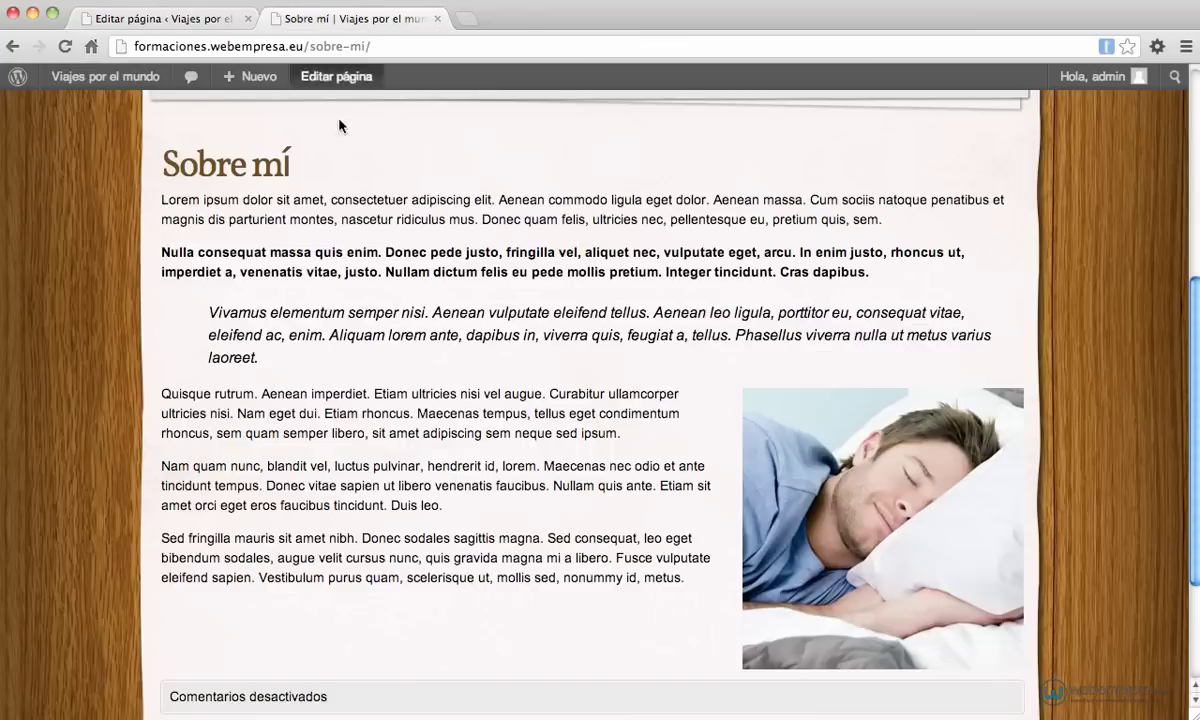
{"action": "scroll", "coordinate": [304, 163], "scroll_direction": "up", "scroll_amount": 5}
{"action": "left_click", "coordinate": [280, 198]}
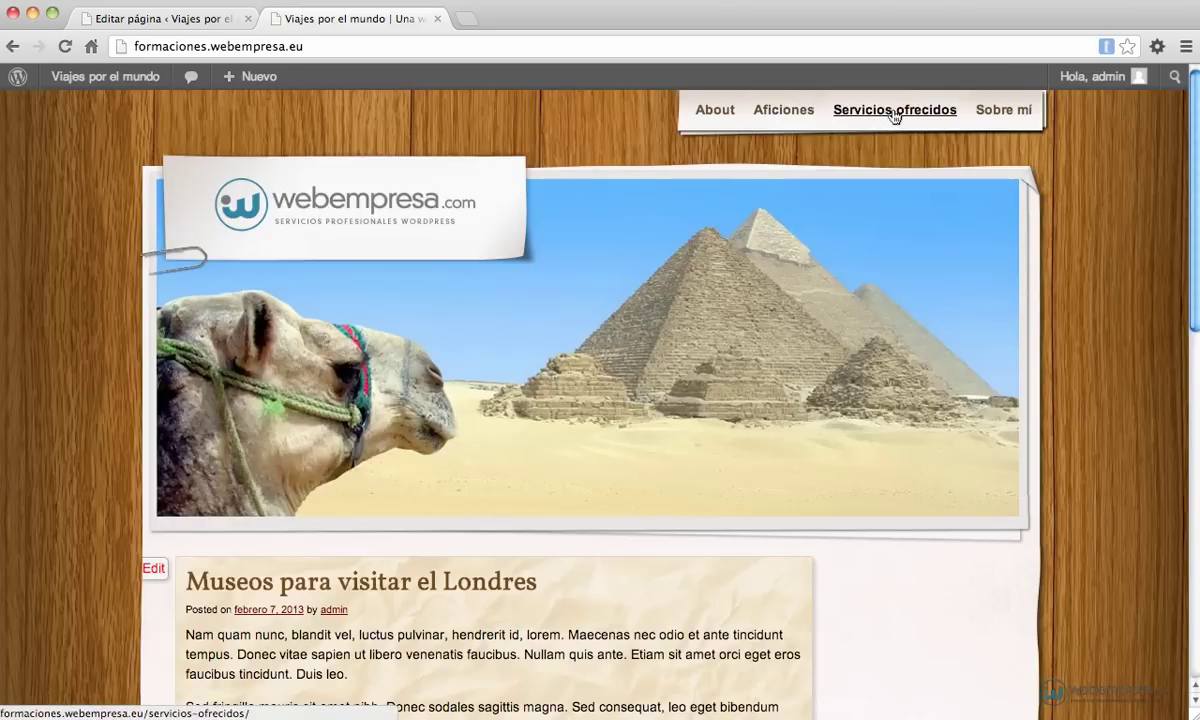
{"action": "left_click", "coordinate": [924, 118]}
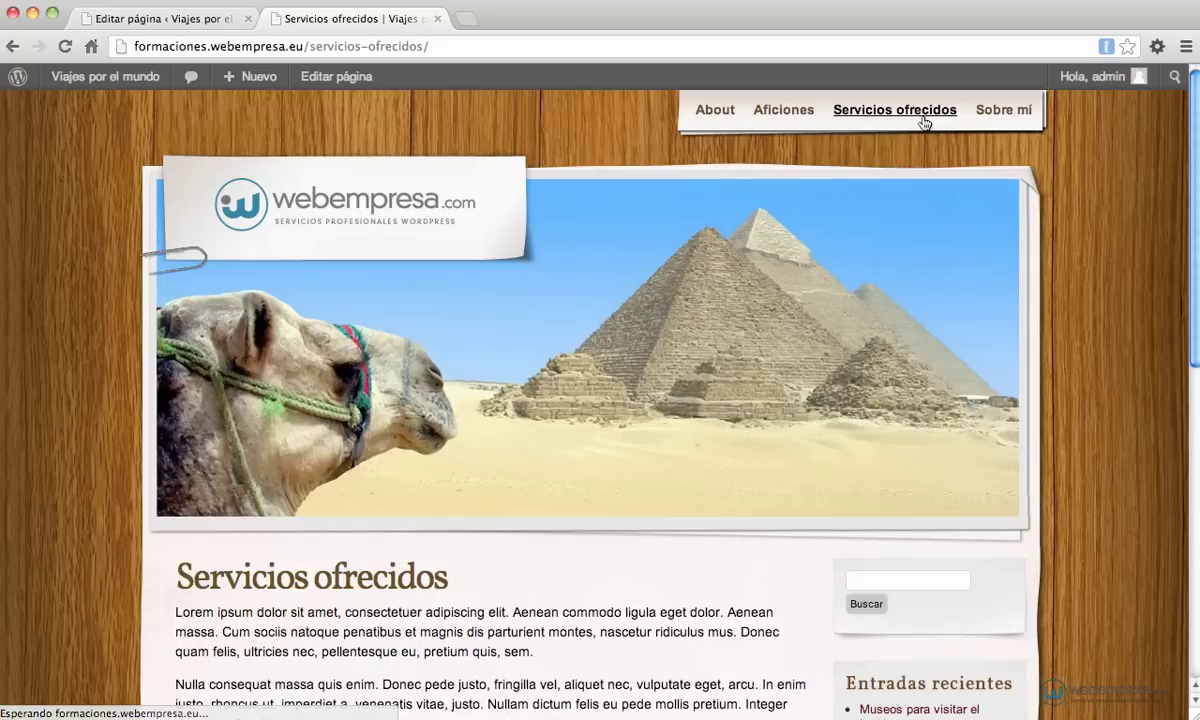
{"action": "left_click", "coordinate": [974, 118]}
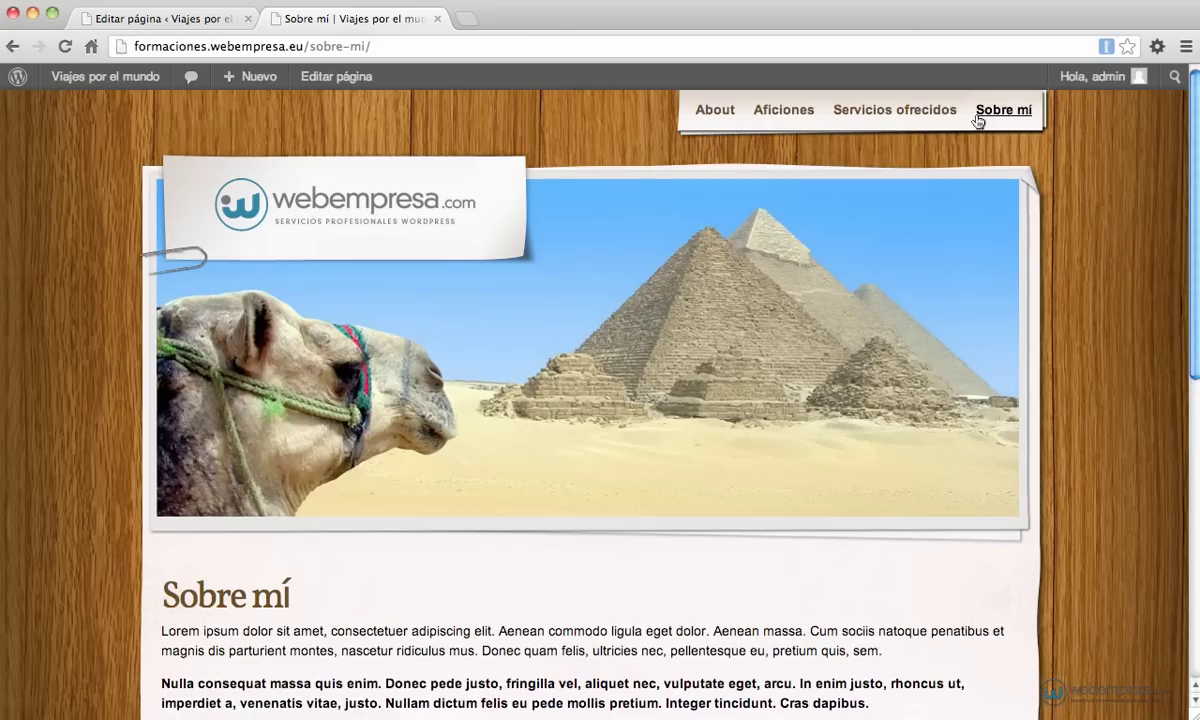